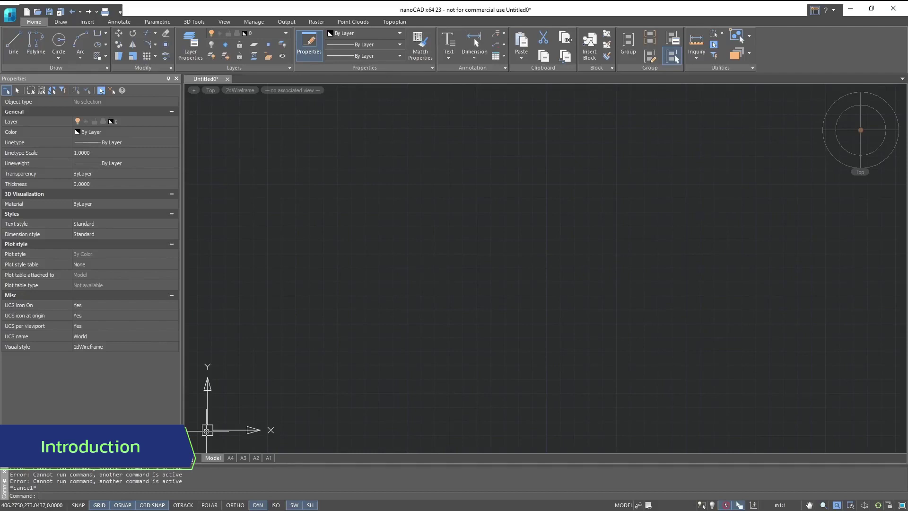
Step: Open the nCAD.Cottage 3D sample drawing from the Samples folder
click(10, 15)
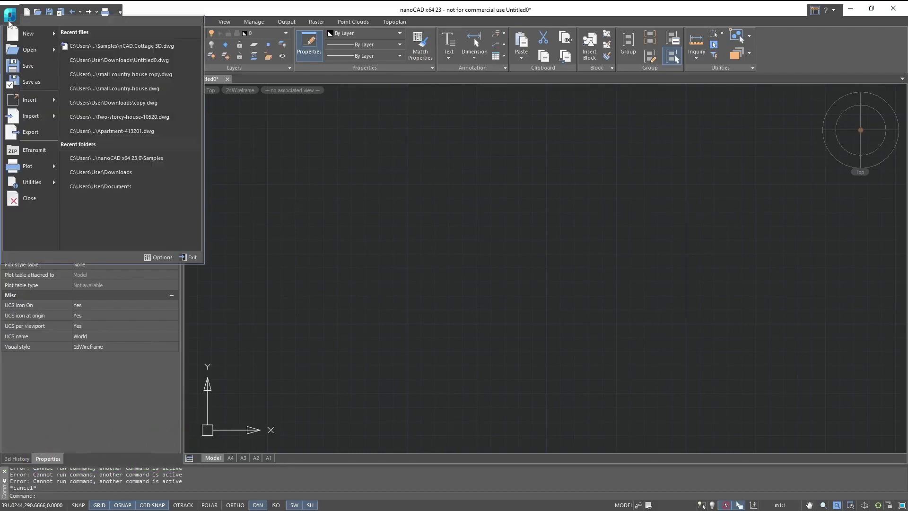
click(29, 49)
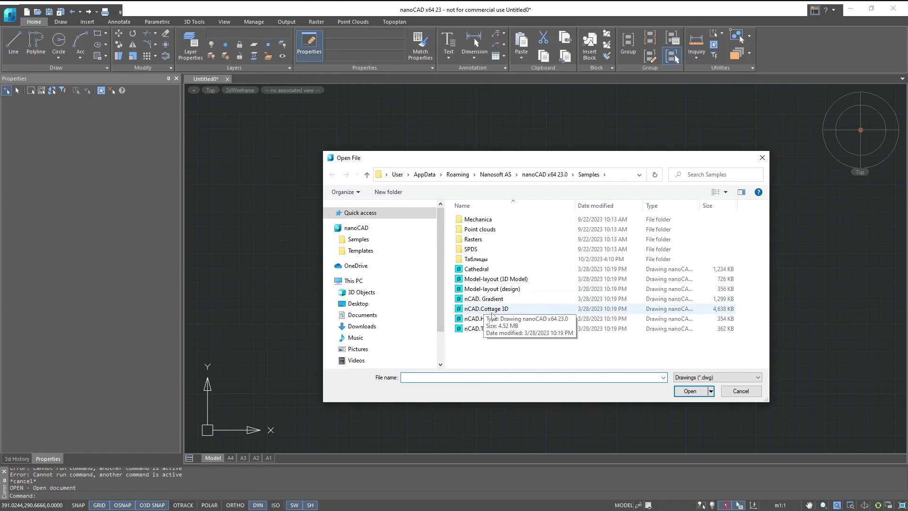
click(491, 310)
click(691, 391)
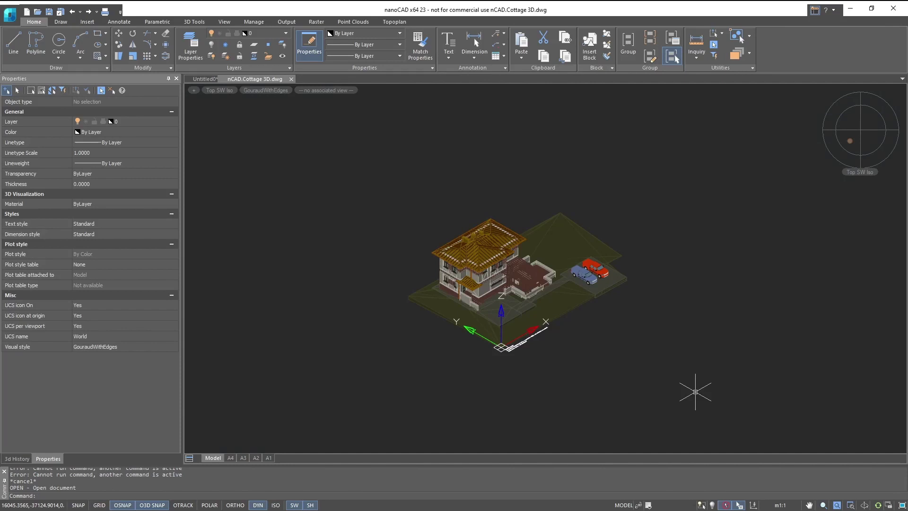
scroll(578, 333, up, 4)
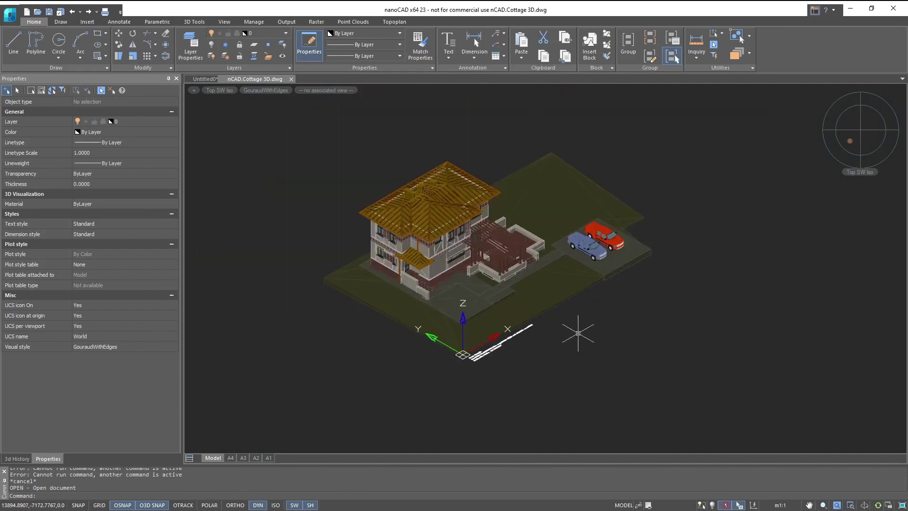
scroll(578, 333, down, 3)
scroll(578, 333, up, 5)
scroll(578, 333, down, 5)
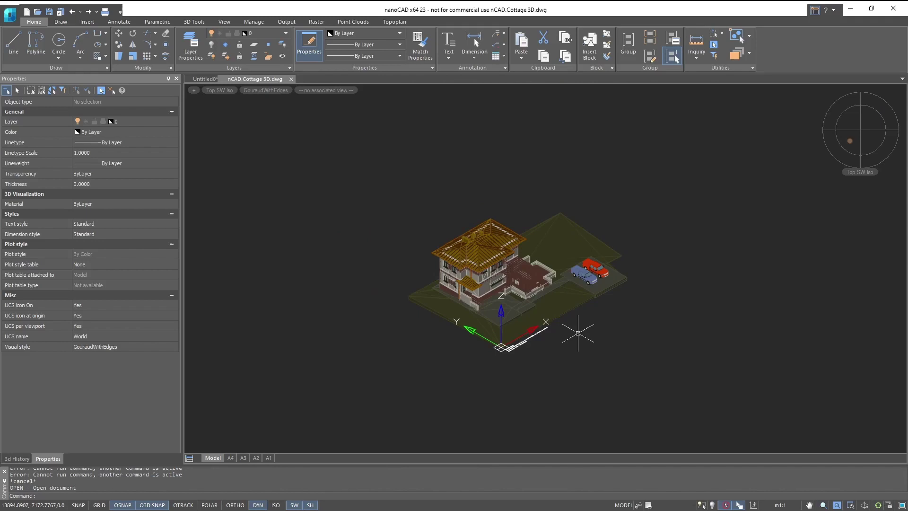
mouse_move(579, 333)
middle_down()
mouse_move(570, 306)
mouse_move(530, 286)
mouse_move(588, 326)
mouse_move(553, 301)
mouse_move(547, 324)
mouse_move(538, 320)
middle_up()
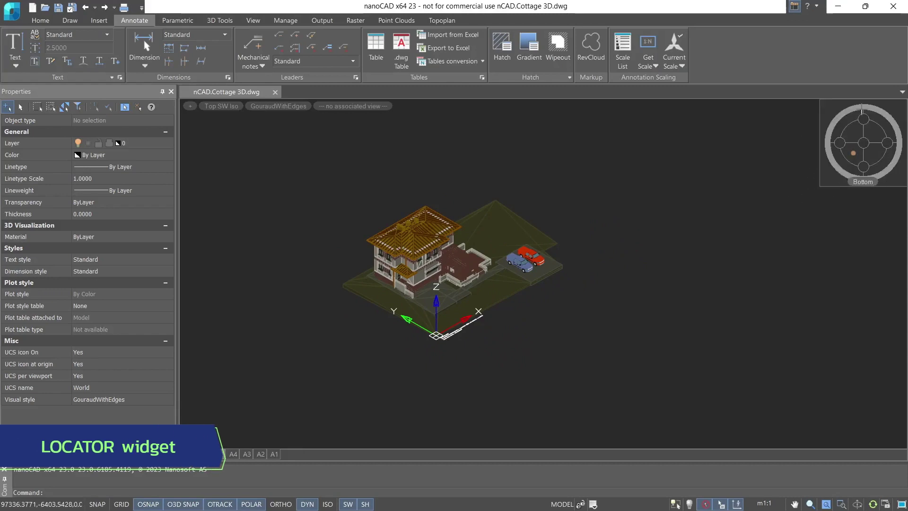
mouse_move(833, 182)
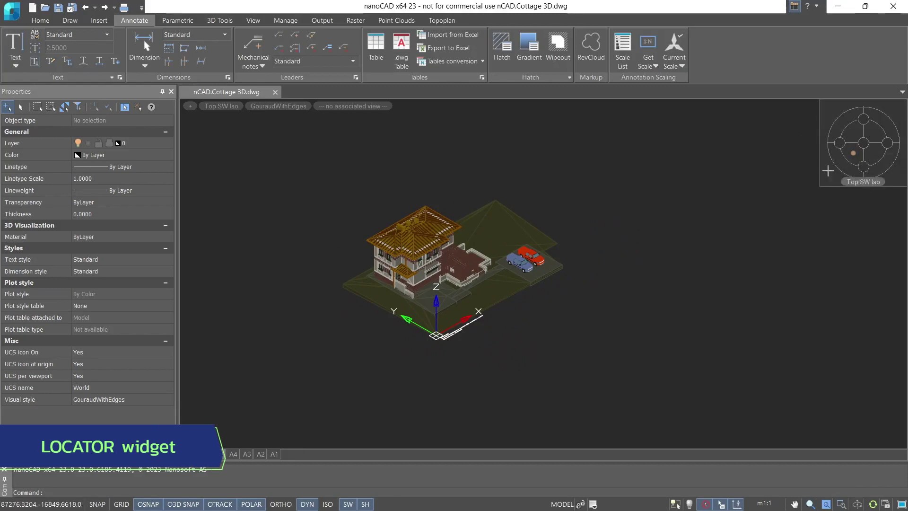
click(863, 119)
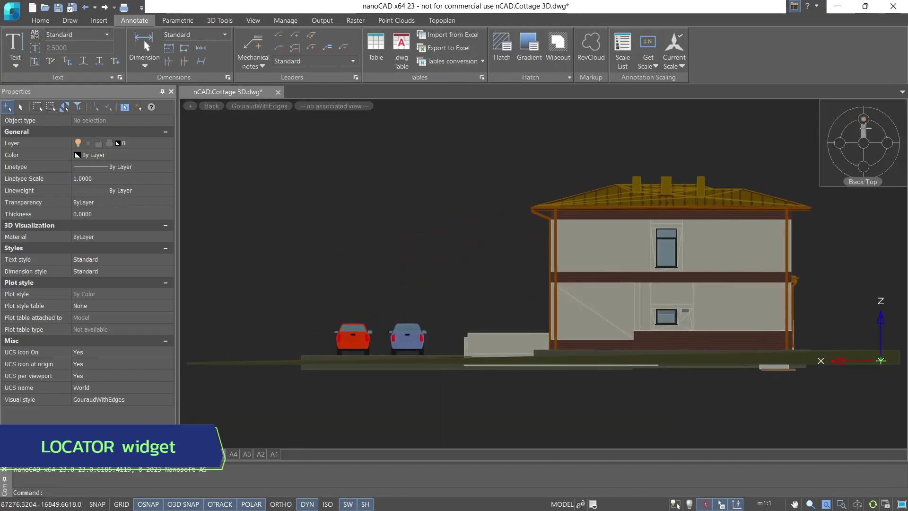
click(887, 143)
click(855, 153)
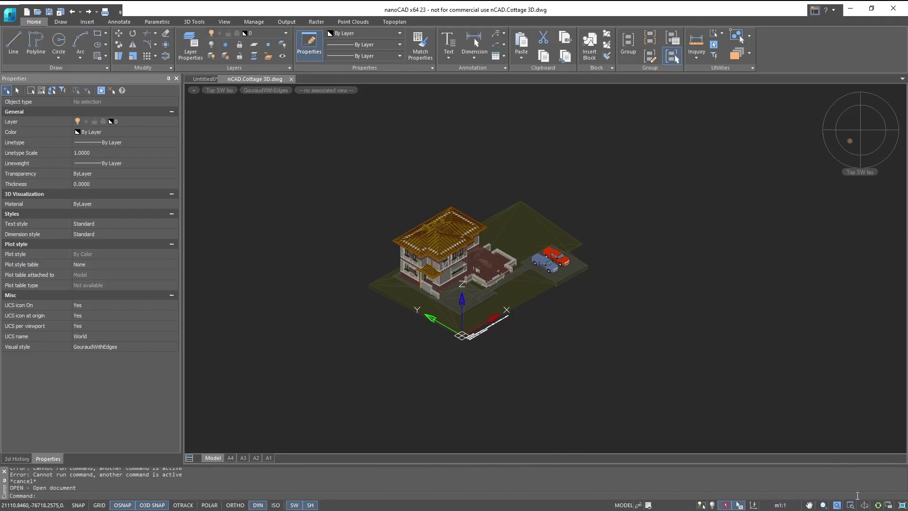
Step: Pan the view, then window-zoom onto the red and blue pickup trucks
click(809, 505)
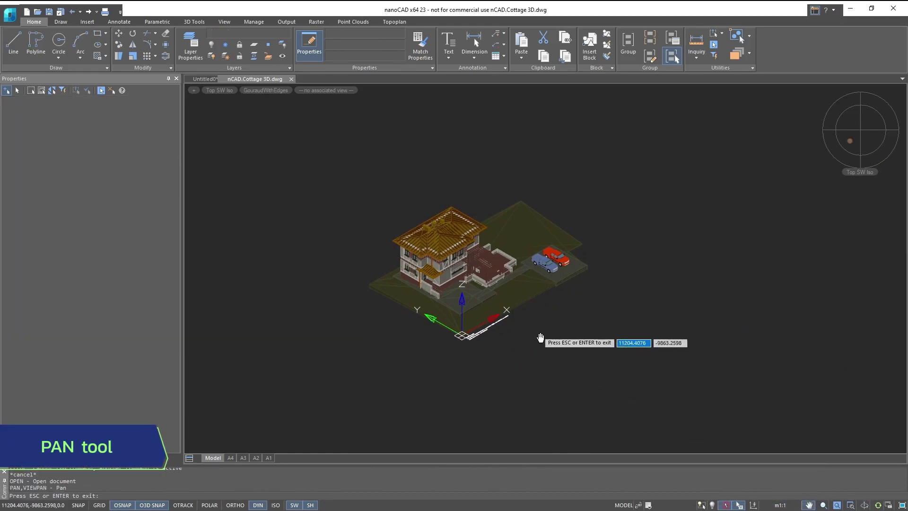
drag(544, 338, 510, 341)
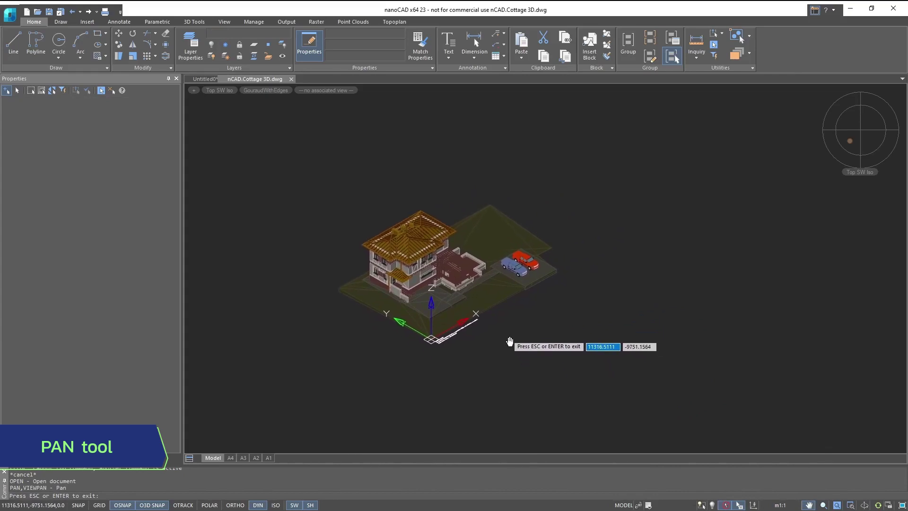
key(Escape)
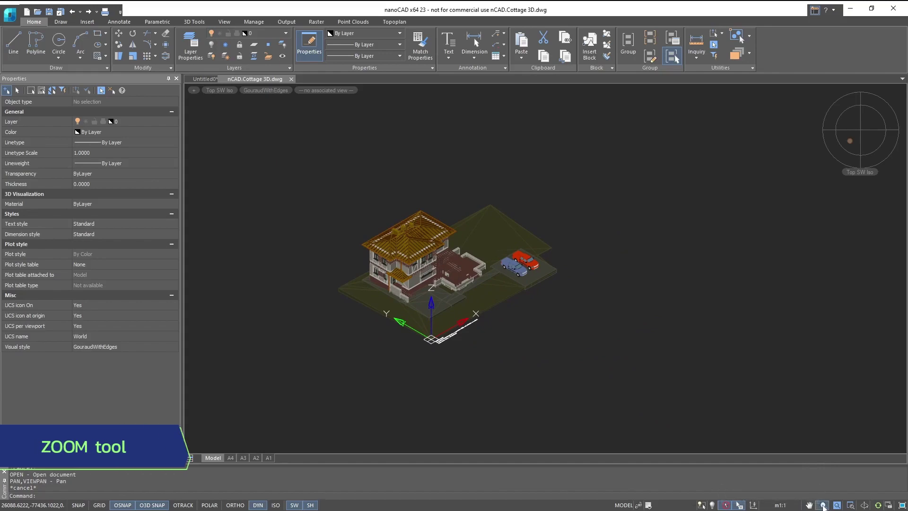
click(824, 505)
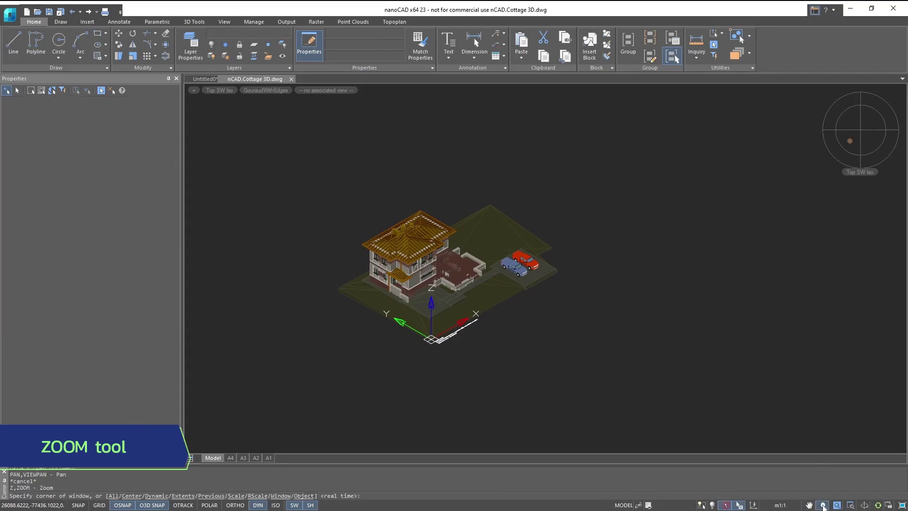
click(489, 236)
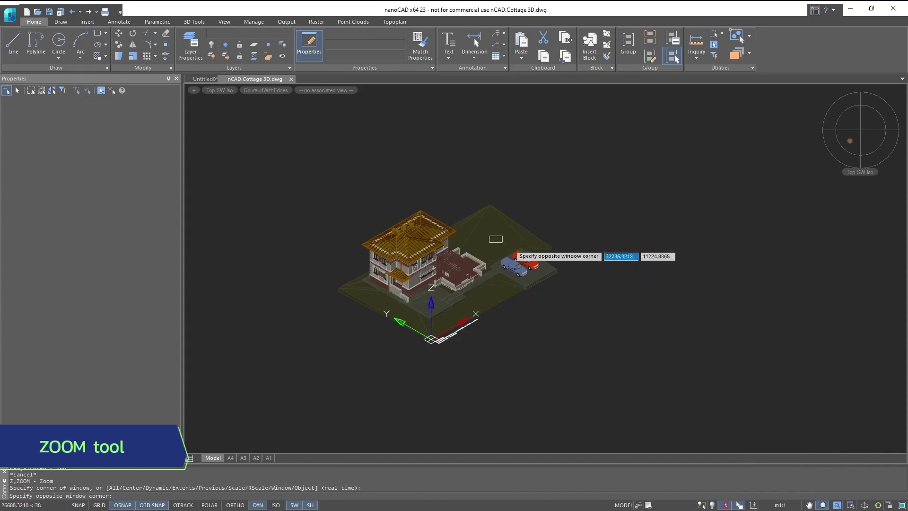
click(578, 303)
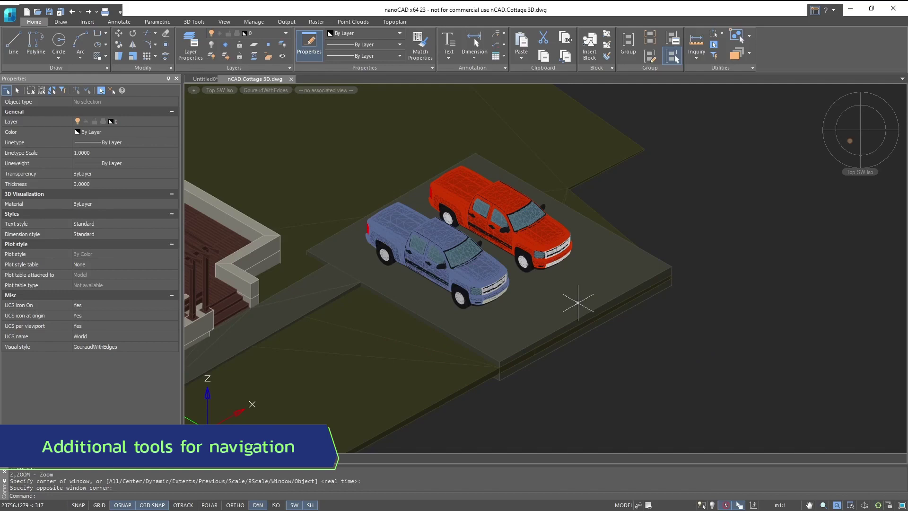
Step: Scroll out and try Zoom Dynamic from the View tab on the cottage
scroll(578, 303, down, 6)
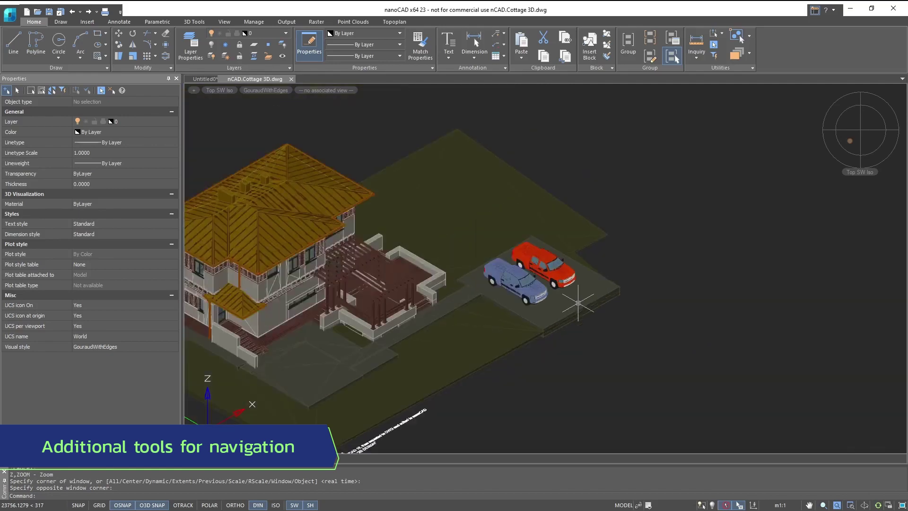
click(221, 23)
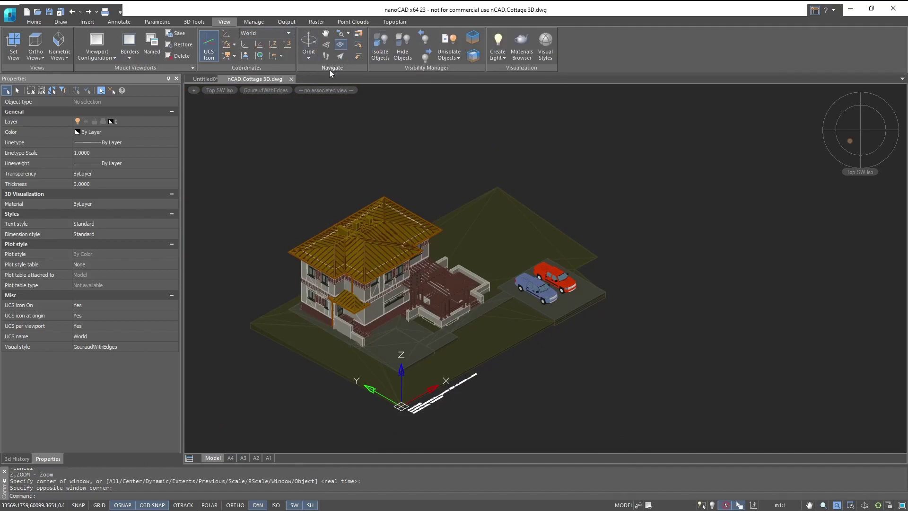
click(348, 35)
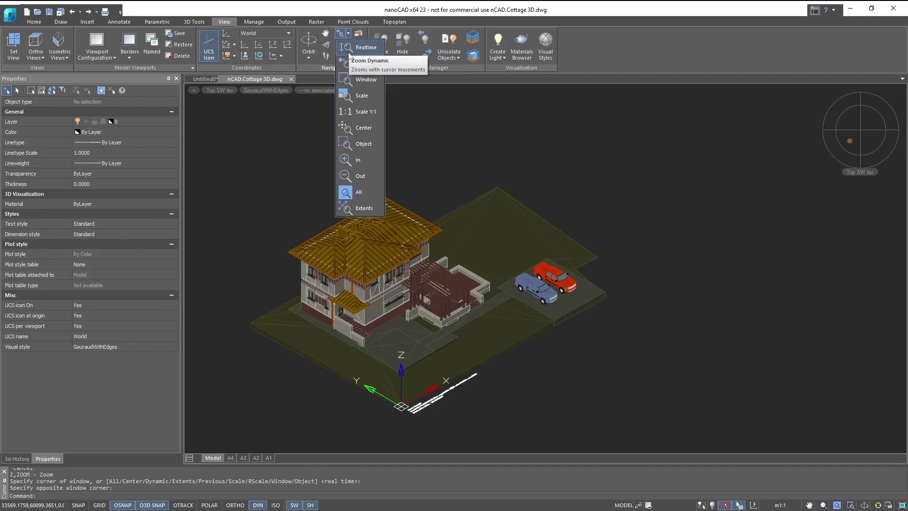
click(348, 56)
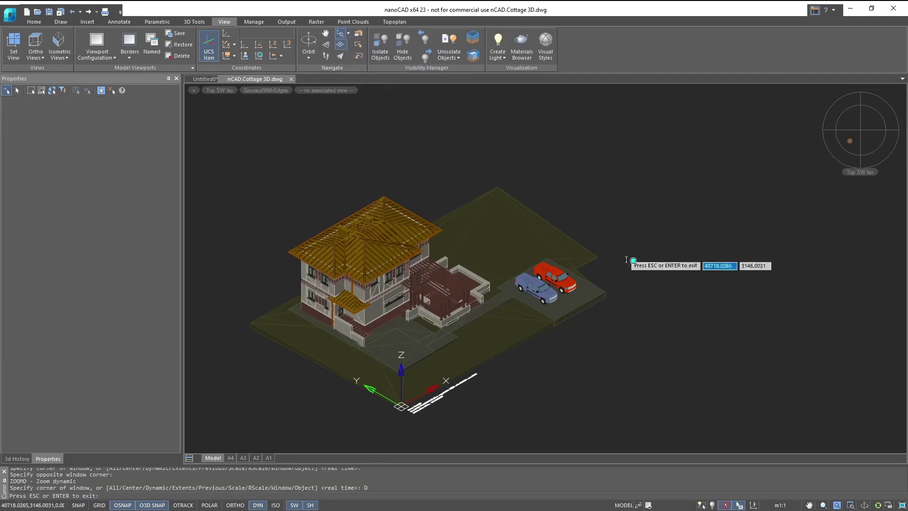
drag(611, 172, 598, 92)
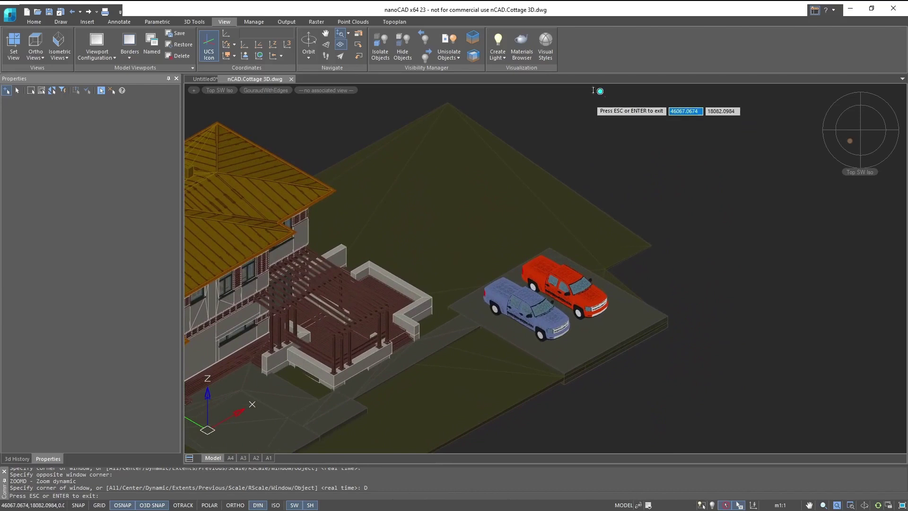
key(Escape)
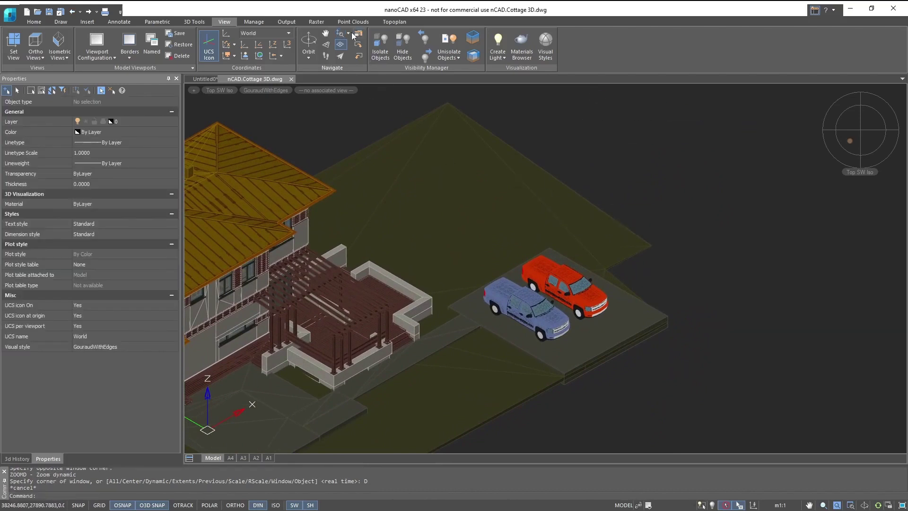
Step: Restore the zoomed-out cottage view with Zoom Previous
click(350, 32)
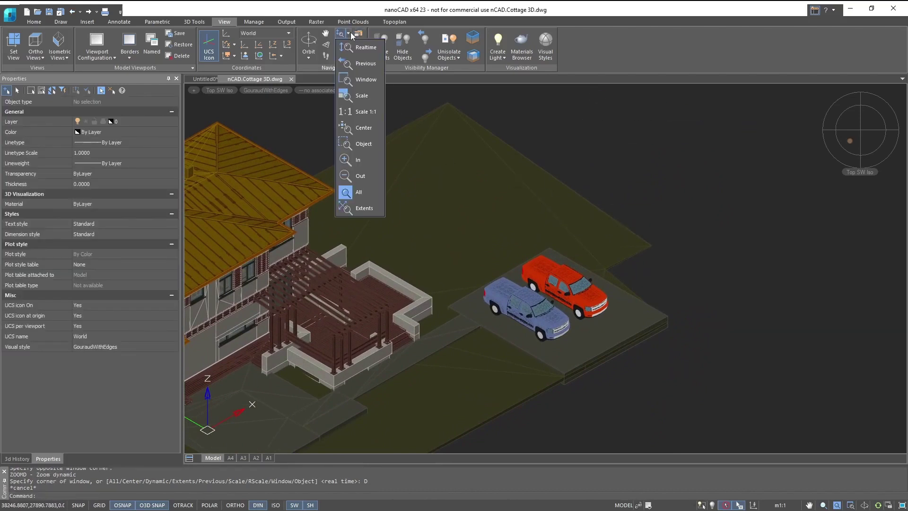
click(365, 63)
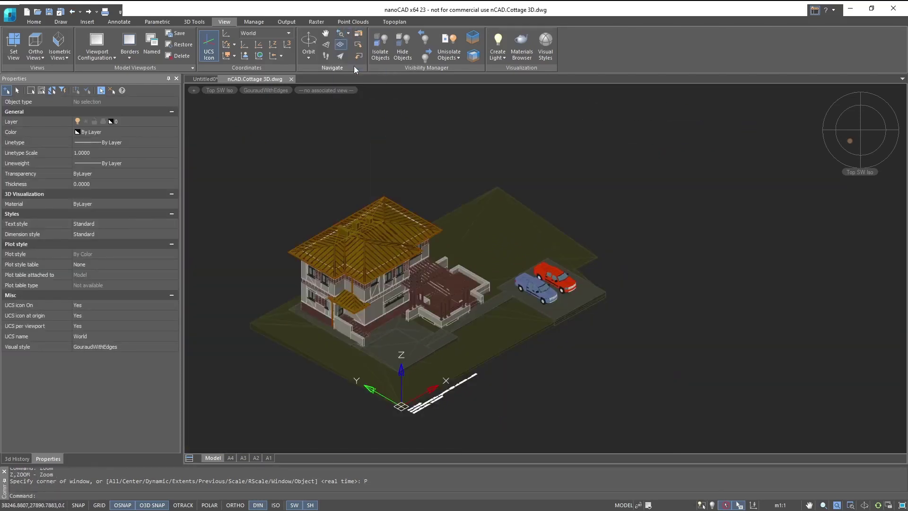
click(348, 34)
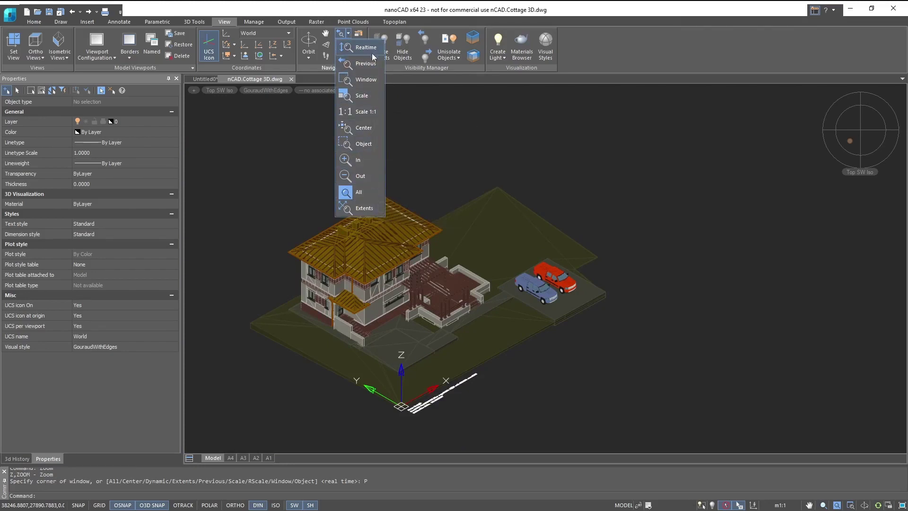
Step: Add a SecantPlanes front clipping plane positioned so the whole house shows uncut
click(348, 34)
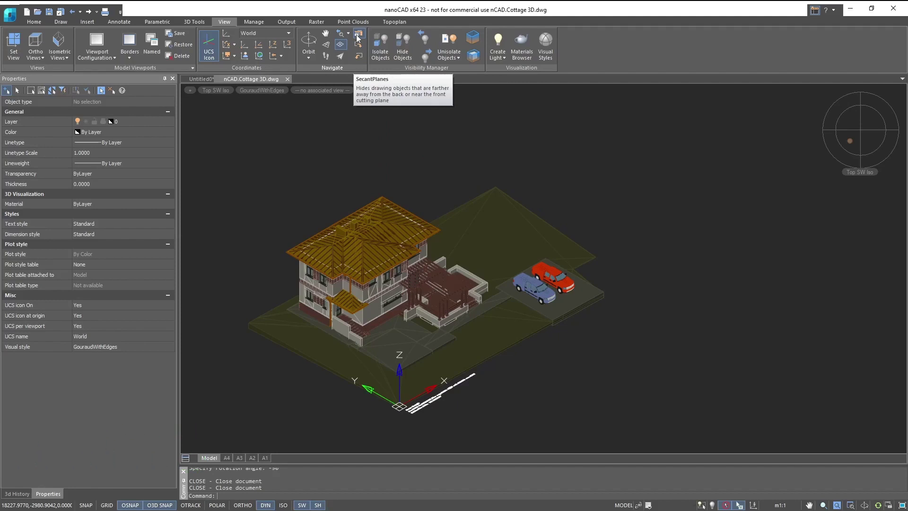
click(358, 35)
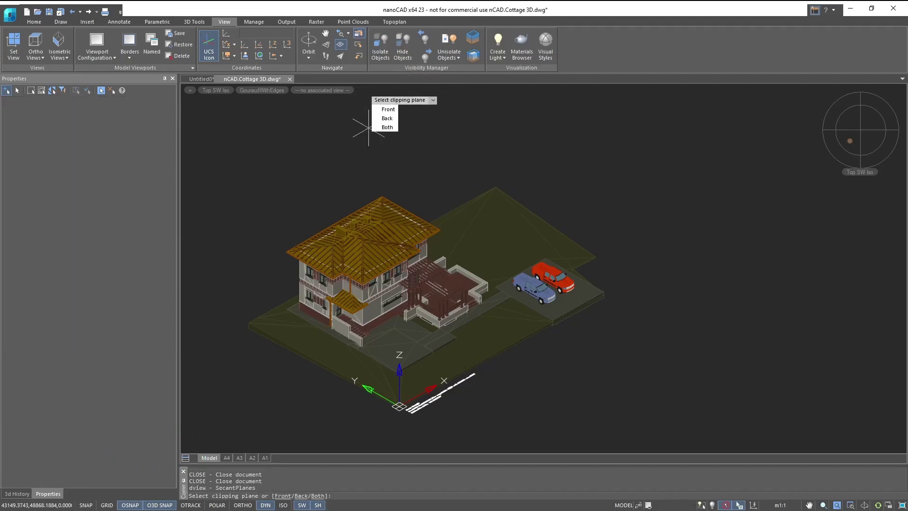
click(386, 112)
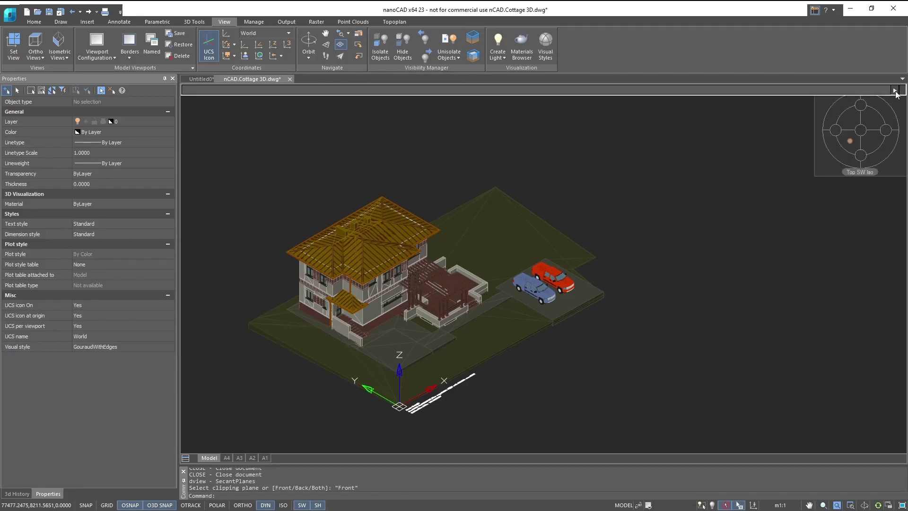
mouse_move(897, 90)
mouse_down()
mouse_move(679, 93)
mouse_move(678, 103)
mouse_move(590, 91)
mouse_move(448, 91)
mouse_move(625, 84)
mouse_move(545, 90)
mouse_move(597, 90)
mouse_up()
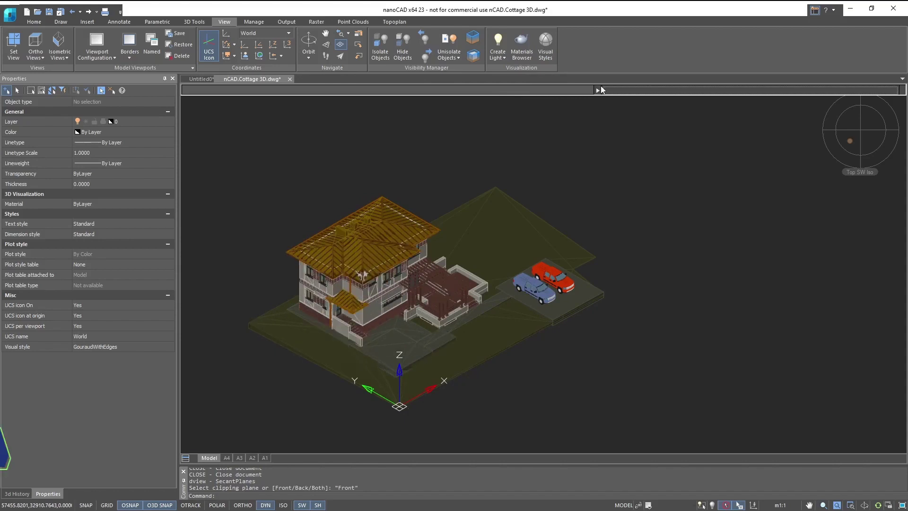
Step: Orbit the cottage to a lower, flatter view with the virtual trackball
click(312, 45)
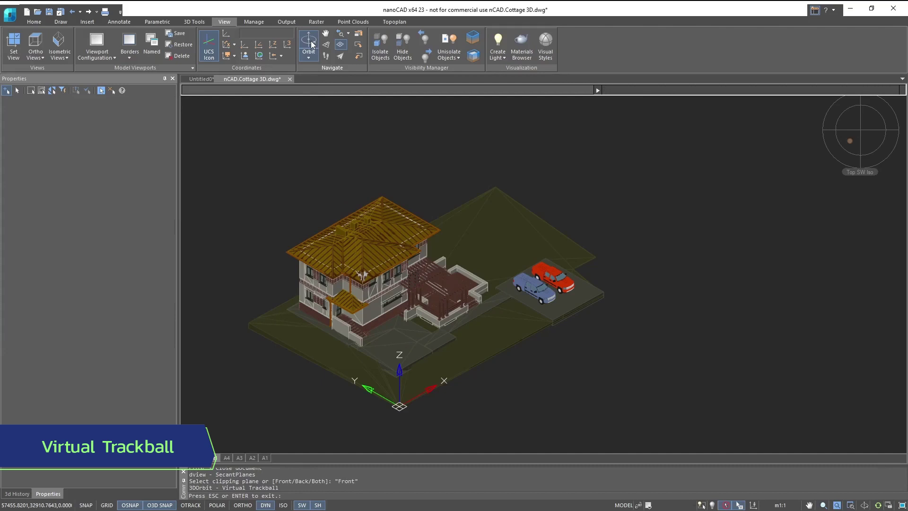
drag(473, 209, 307, 279)
key(Escape)
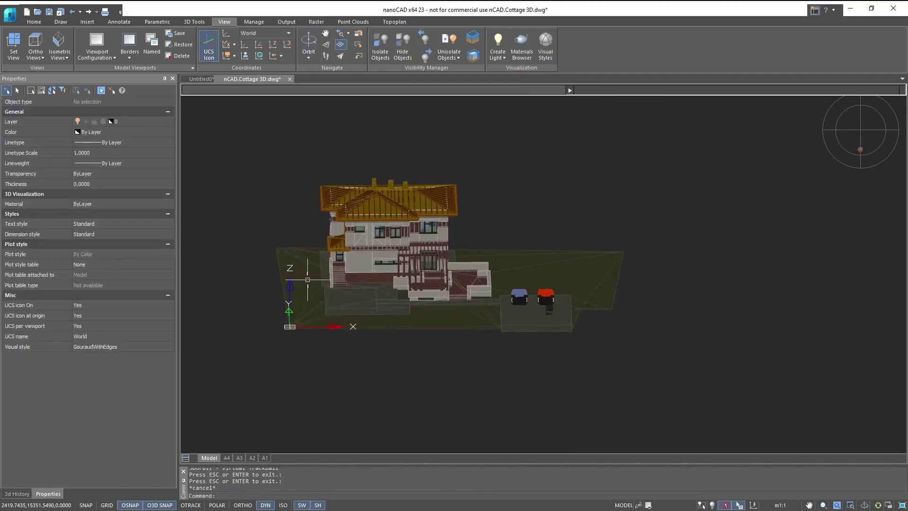
Step: Use Free Orbit and Shift+middle-drag to rotate the cottage to oblique views
click(315, 58)
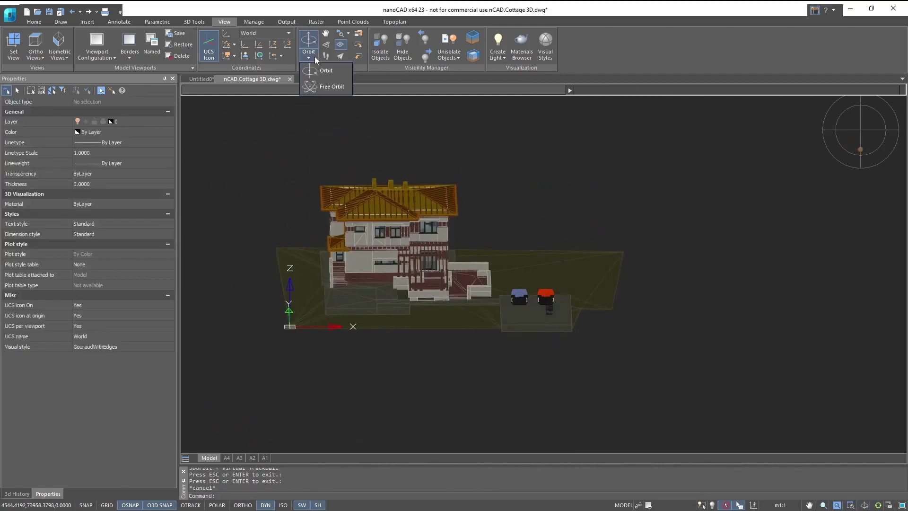
click(318, 90)
mouse_move(402, 245)
mouse_down()
mouse_move(332, 206)
mouse_move(397, 254)
mouse_move(470, 229)
mouse_move(465, 189)
mouse_move(399, 210)
mouse_move(394, 231)
mouse_move(397, 211)
mouse_move(406, 248)
mouse_move(394, 250)
mouse_up()
drag(553, 334, 590, 296)
key(Escape)
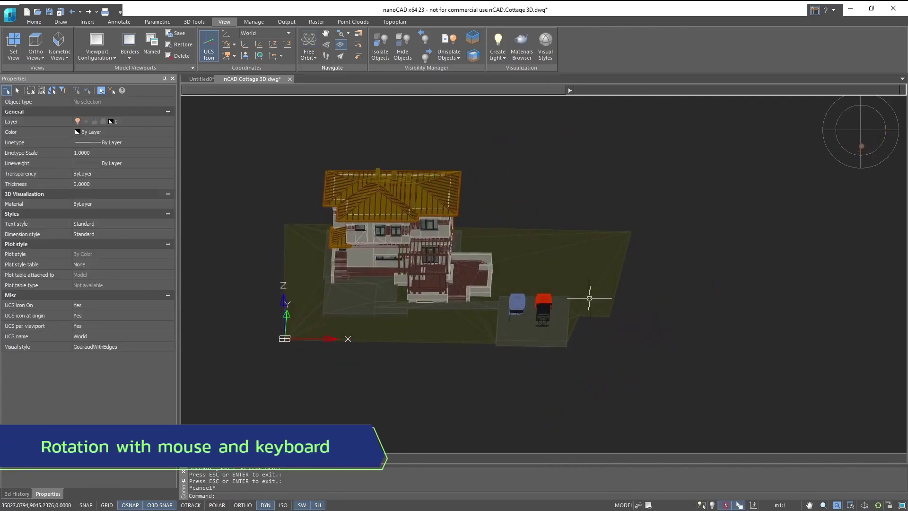
mouse_move(471, 223)
shift+middle_down()
mouse_move(495, 205)
mouse_move(478, 192)
mouse_move(481, 248)
mouse_move(445, 203)
mouse_move(345, 203)
mouse_move(301, 227)
mouse_move(468, 218)
shift+middle_up()
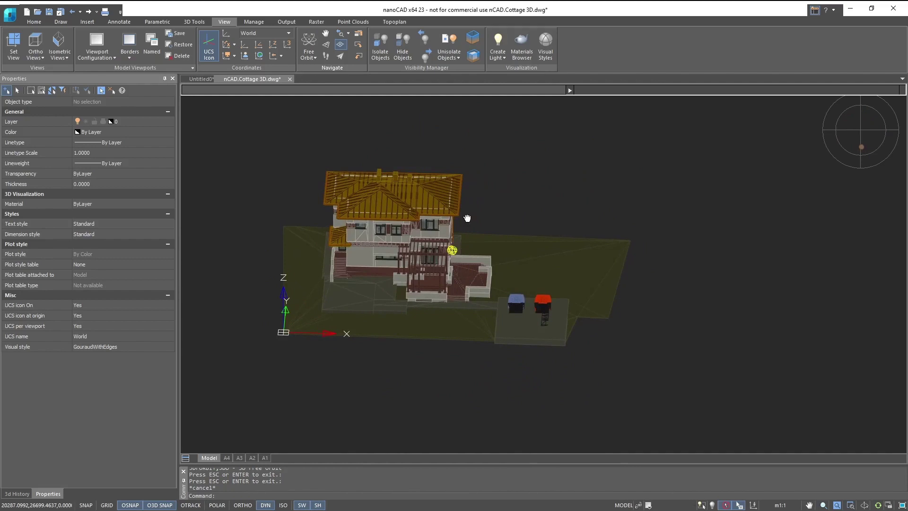
Step: Switch to perspective, then back to orthogonal, orbiting to an elevated isometric corner view
click(331, 48)
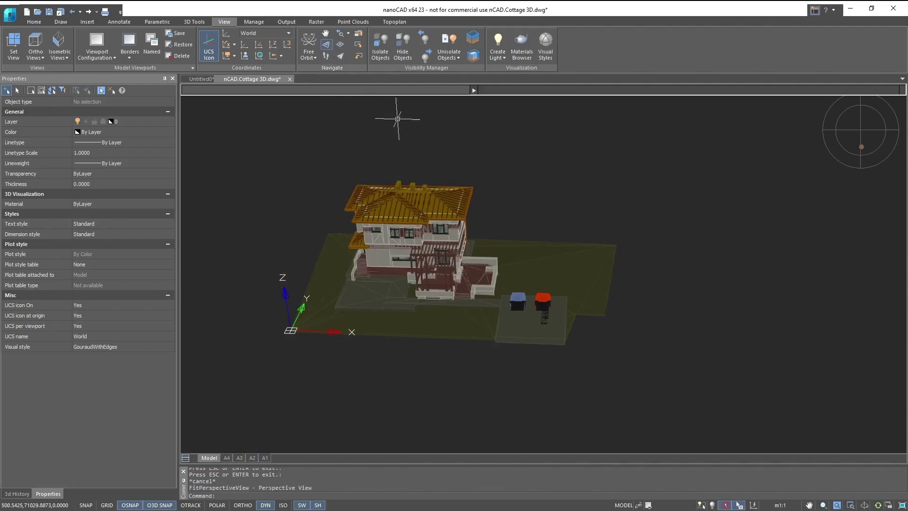
shift+middle_drag(434, 191, 398, 148)
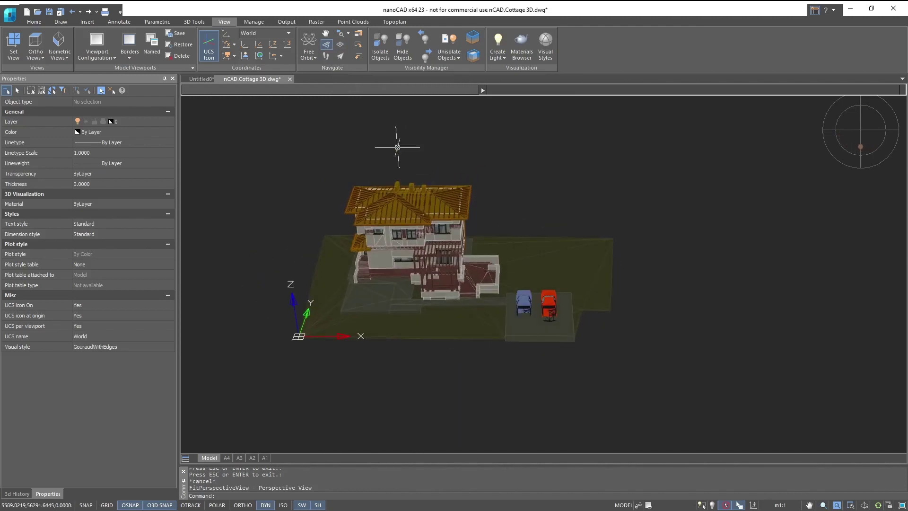
click(341, 45)
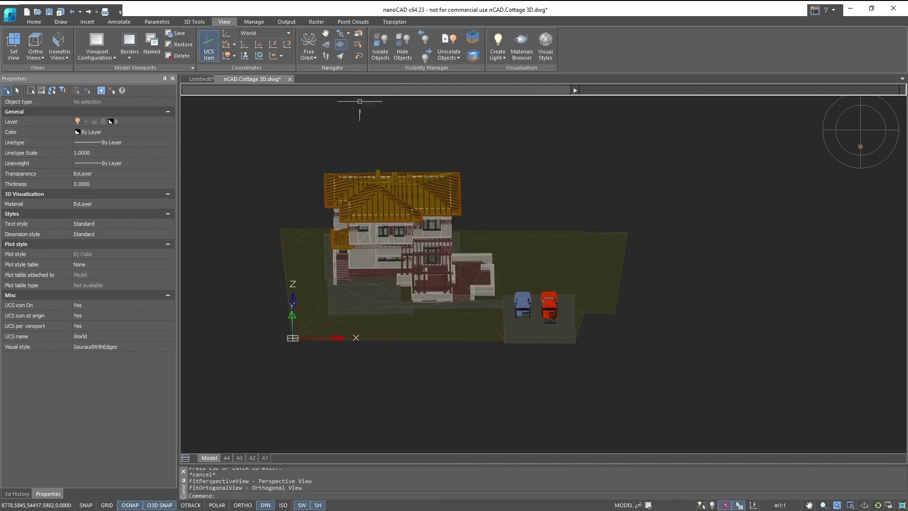
mouse_move(463, 215)
shift+middle_down()
mouse_move(433, 237)
mouse_move(403, 205)
mouse_move(440, 223)
mouse_move(469, 215)
shift+middle_up()
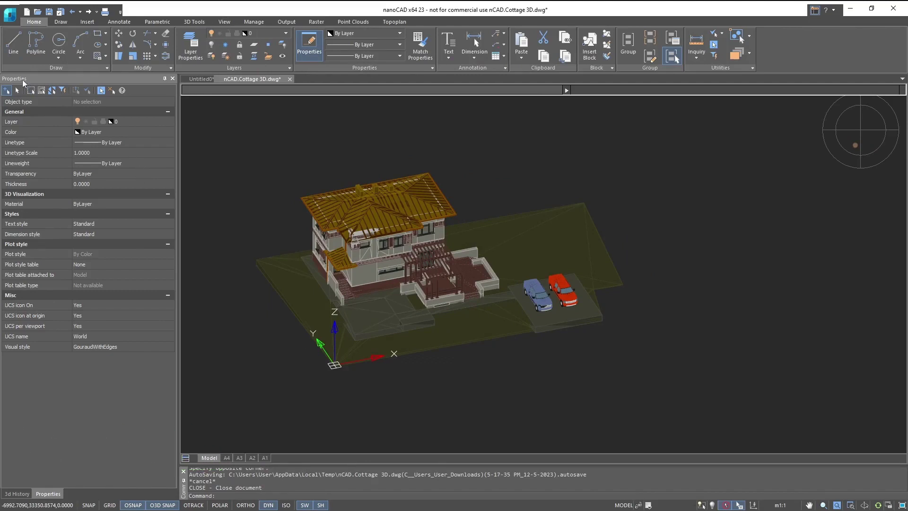
Step: Float the Properties panel, browse its Color, Lineweight and Linetype lists, then crossing-select all 1163 blocks
drag(23, 79, 435, 265)
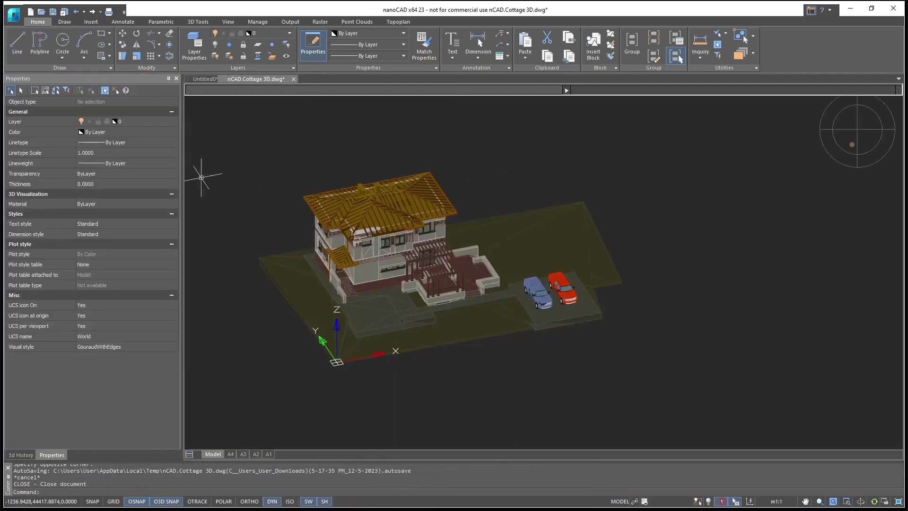
click(172, 132)
click(173, 134)
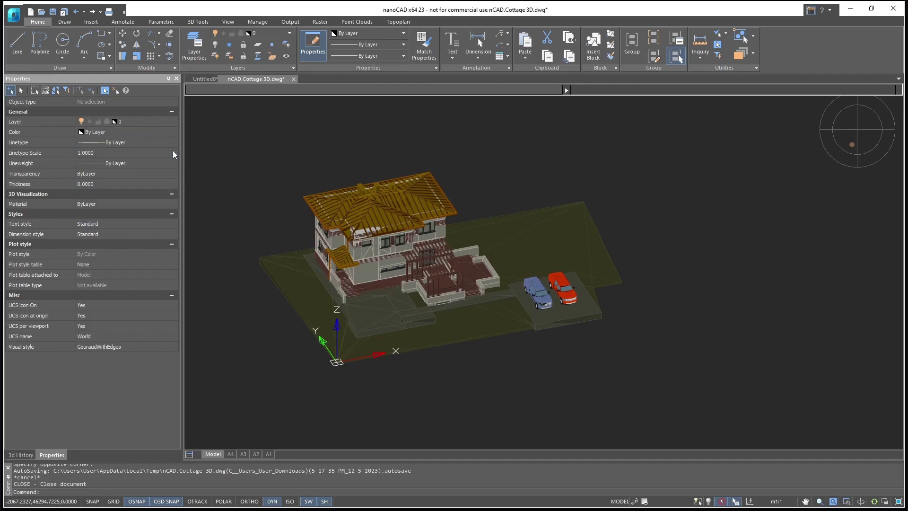
click(174, 163)
click(174, 162)
click(173, 142)
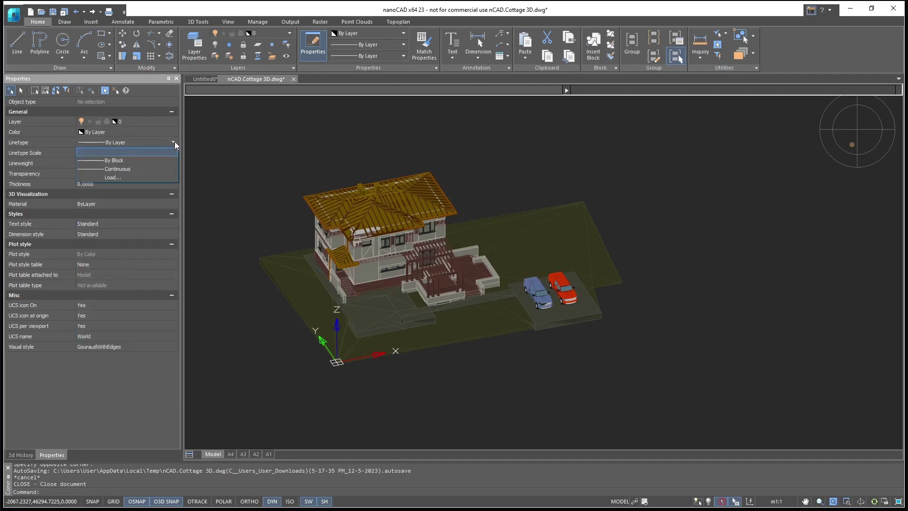
click(174, 142)
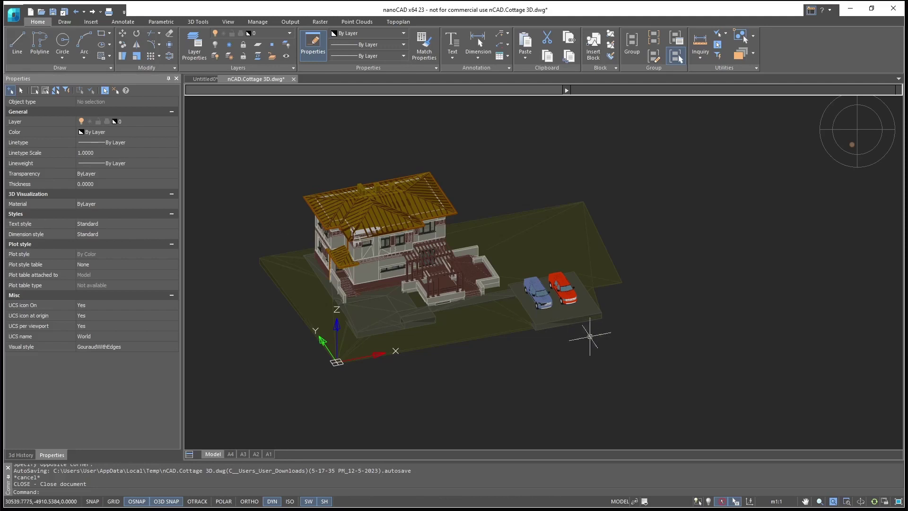
click(631, 360)
click(414, 144)
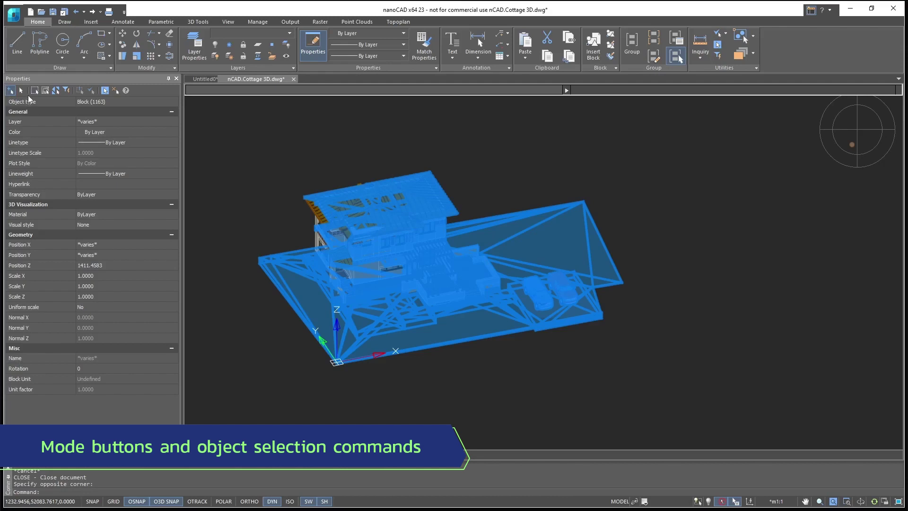
Step: Open the application menu's file commands
click(13, 18)
Step: Create a new blank drawing and draw a circle left of centre
click(19, 35)
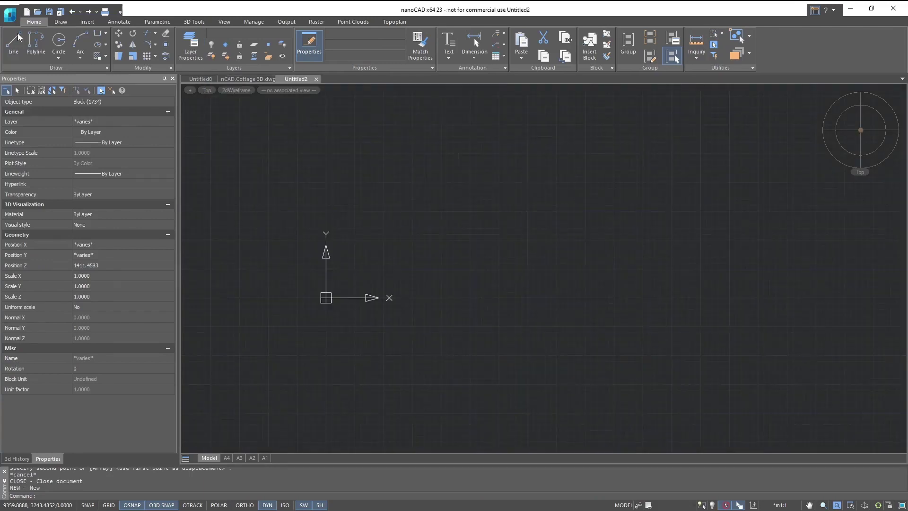
click(59, 41)
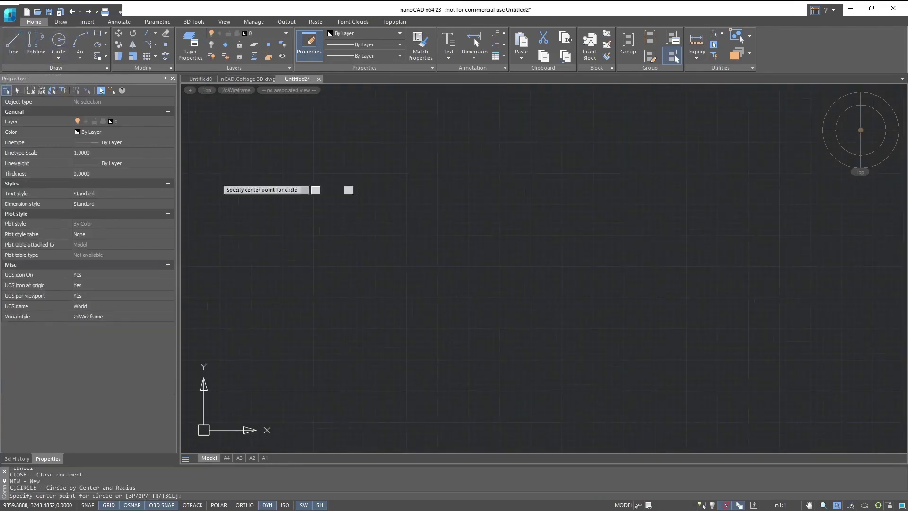
click(376, 255)
click(381, 228)
Step: Copy the circle to scattered spots: upper right, lower right, bottom, below centre and top right
click(118, 44)
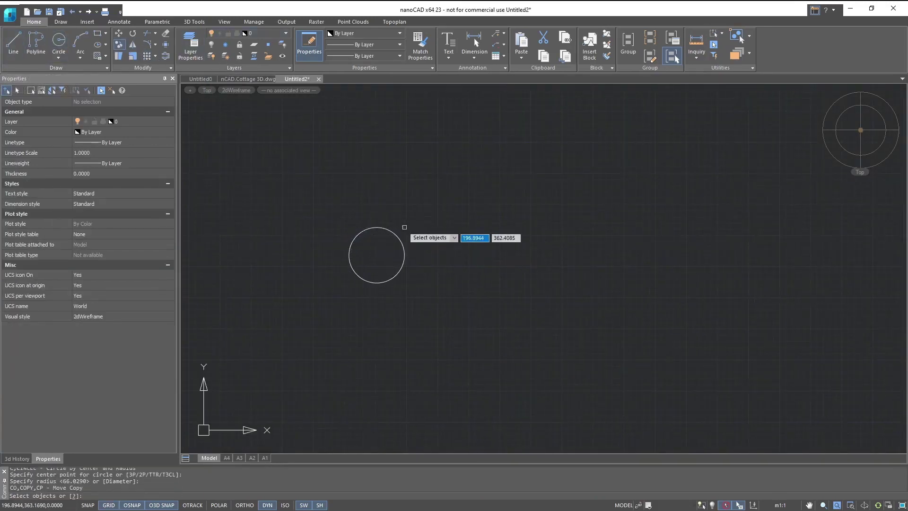
click(392, 234)
key(Return)
click(377, 255)
click(463, 199)
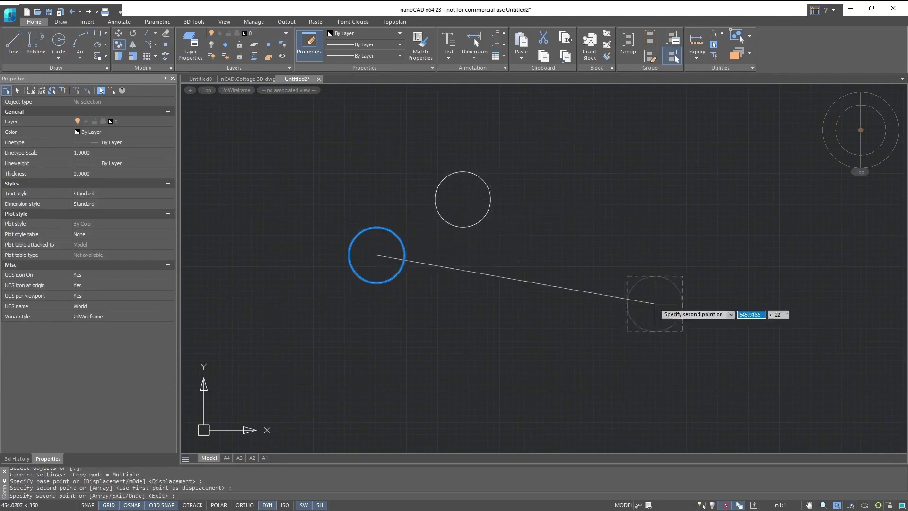
click(696, 320)
click(417, 381)
click(541, 309)
click(625, 157)
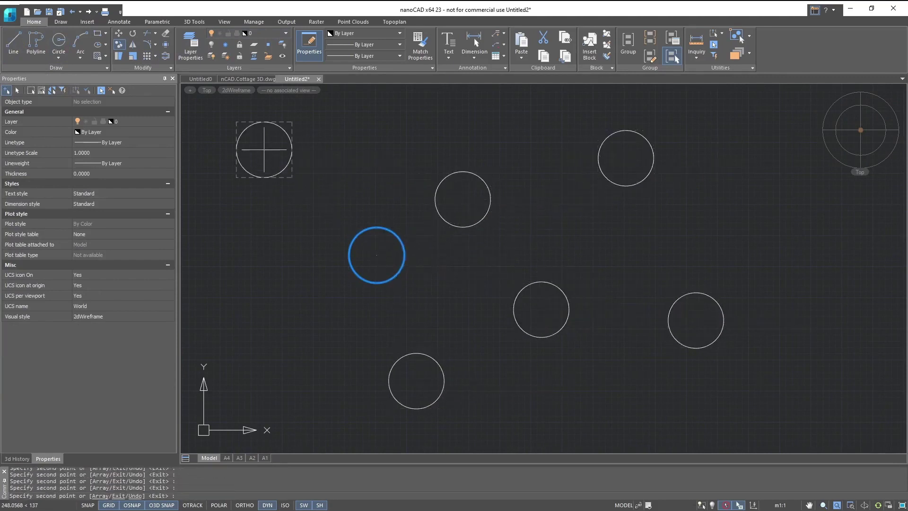
key(Escape)
Step: Draw two separate lines with L: one rising at the left, one descending near the top
text(l)
key(Return)
click(268, 292)
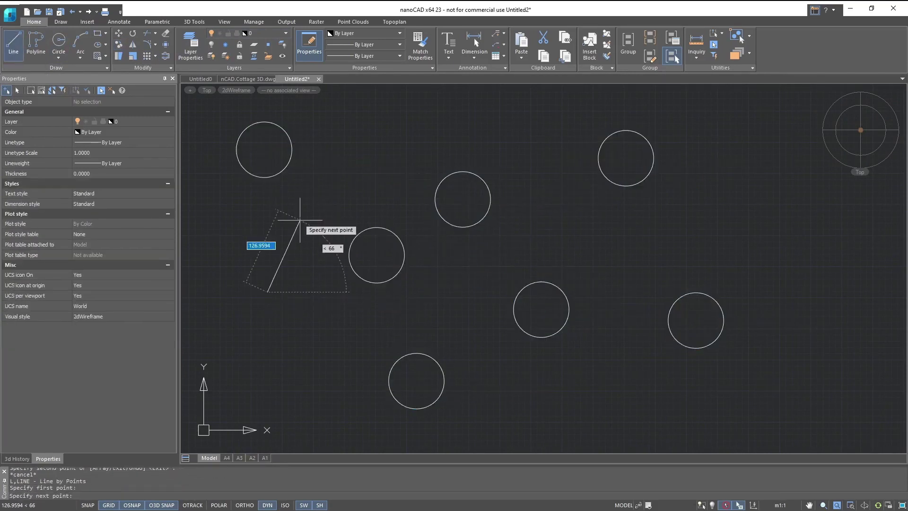
click(314, 208)
key(Escape)
key(Return)
click(482, 146)
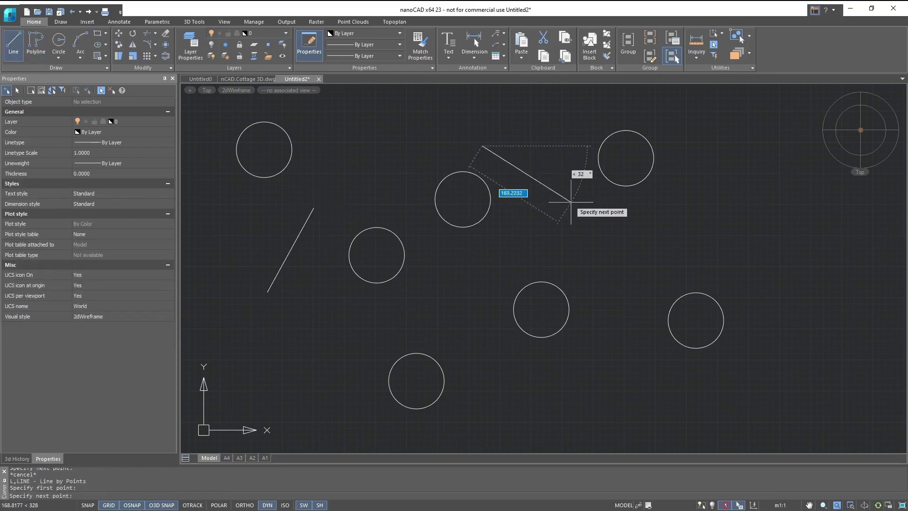
click(572, 203)
key(Escape)
Step: Add two more separate lines along the bottom, near the lower circles
key(Return)
click(534, 402)
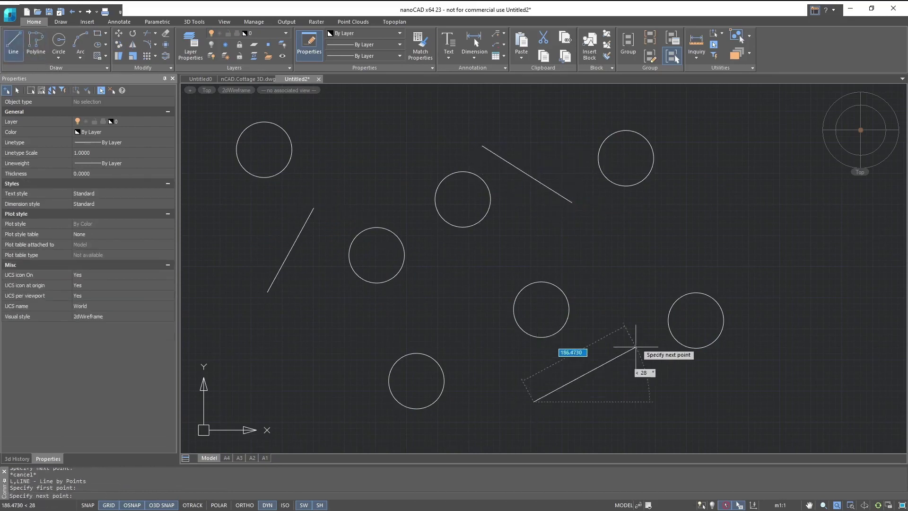
click(641, 339)
key(Escape)
key(Return)
click(293, 387)
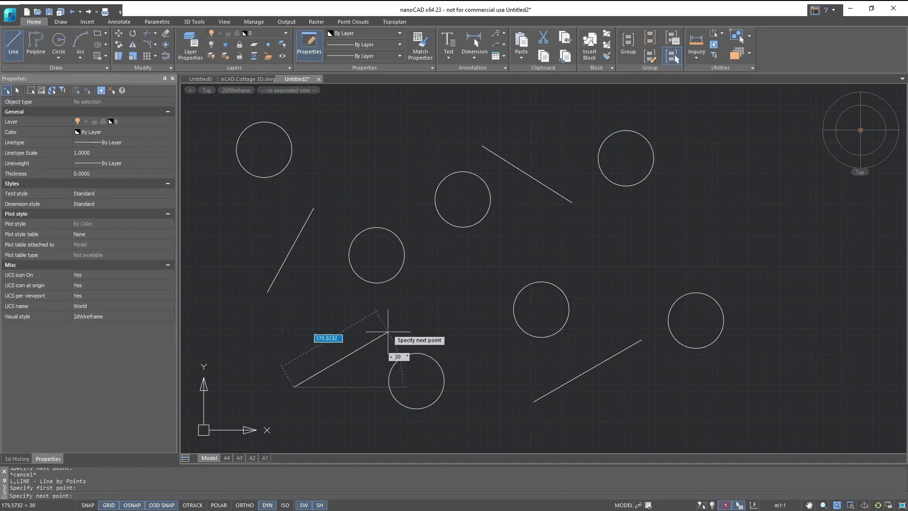
click(394, 320)
key(Escape)
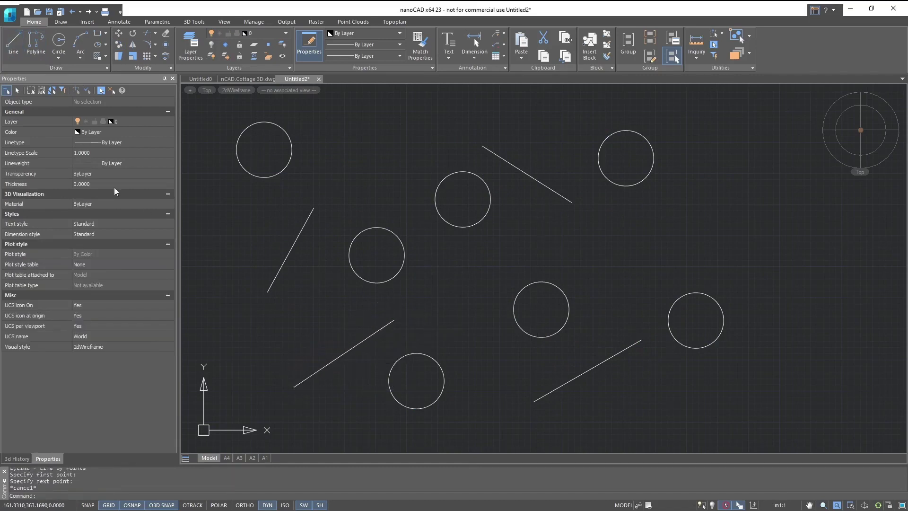
Step: Select three circles and a diagonal line in multiple selection mode, then clear the selection
click(7, 93)
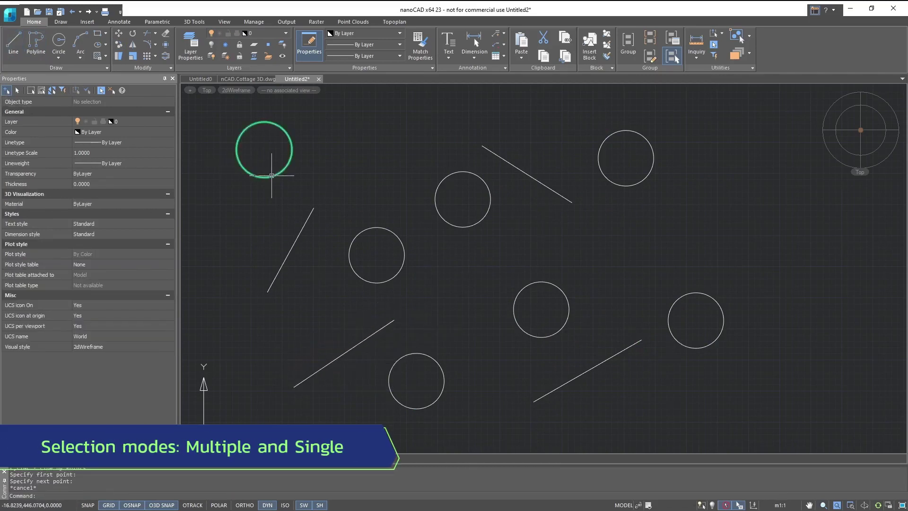
click(263, 177)
click(377, 228)
click(441, 219)
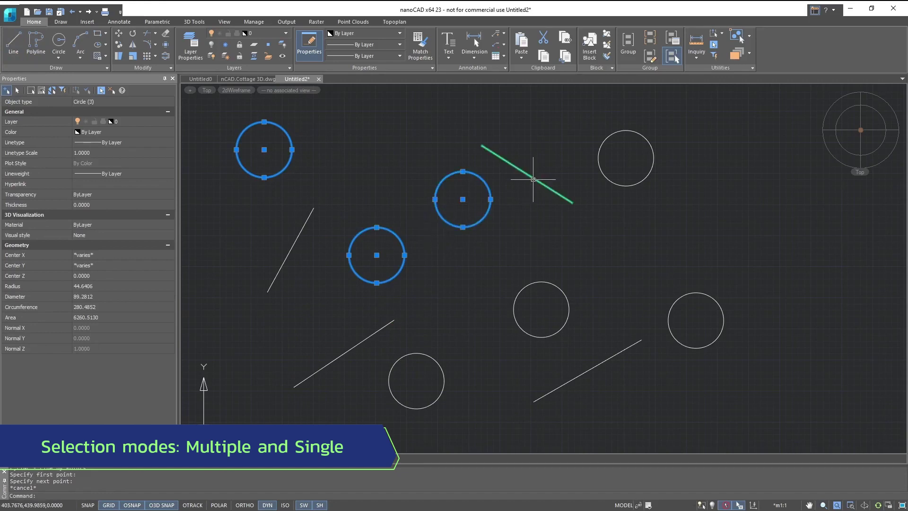
click(531, 177)
key(Escape)
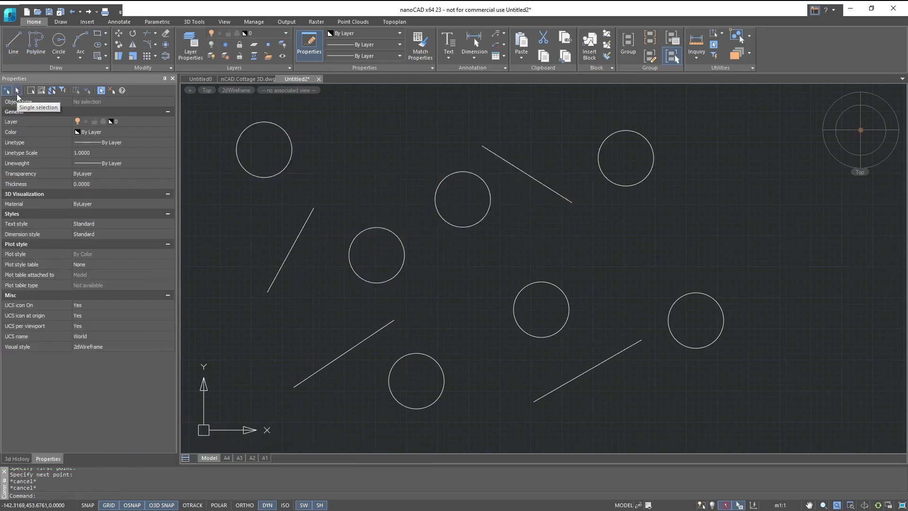
Step: In single-selection mode pick three circles in turn, ending on the upper-middle one, then restore normal mode
click(17, 95)
click(262, 177)
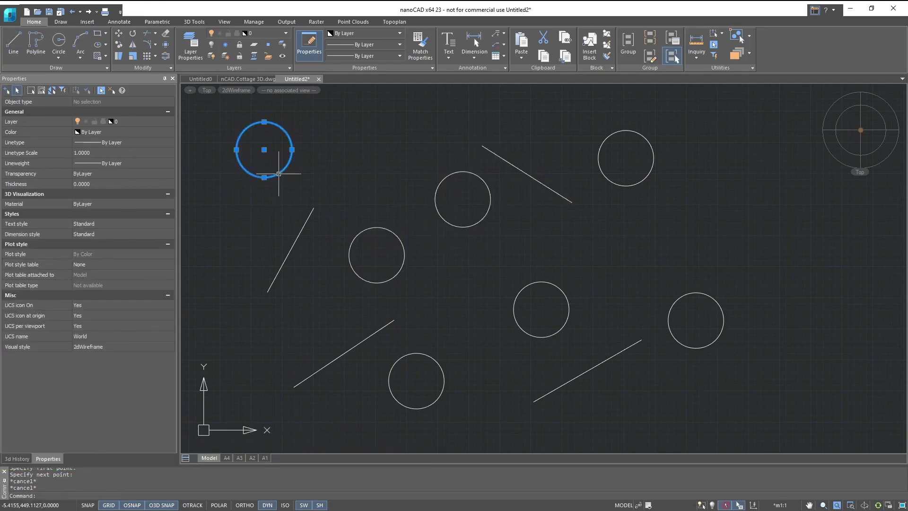
click(377, 228)
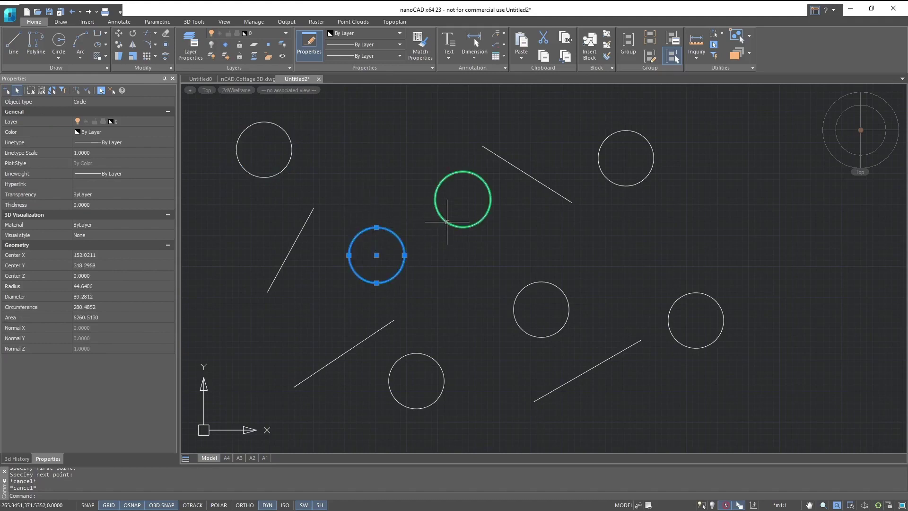
click(443, 220)
click(6, 90)
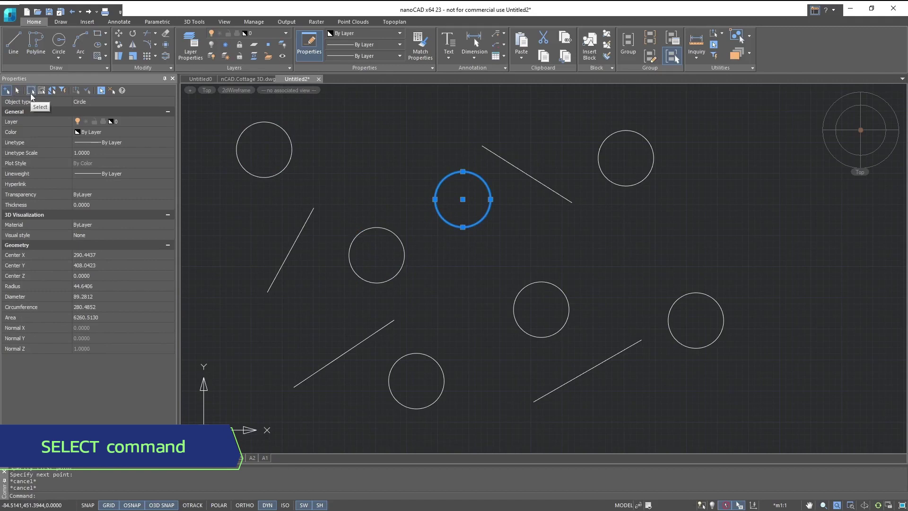
Step: Select the left-middle and upper-middle circles plus the upper-right diagonal line, then invert the selection twice
click(31, 90)
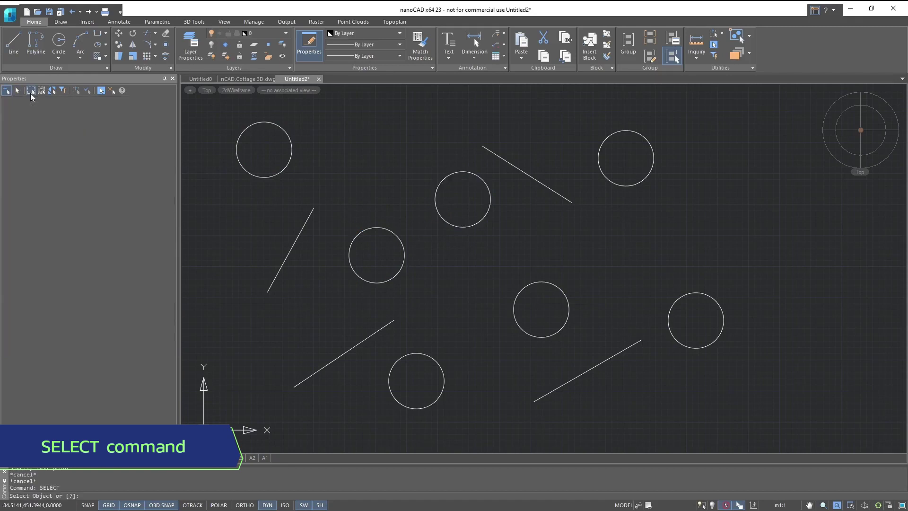
click(364, 230)
click(459, 221)
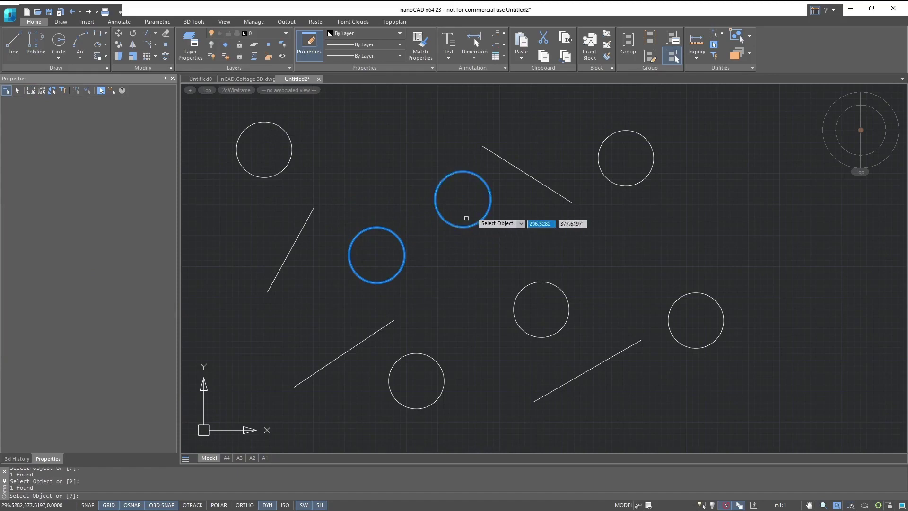
click(542, 183)
key(Return)
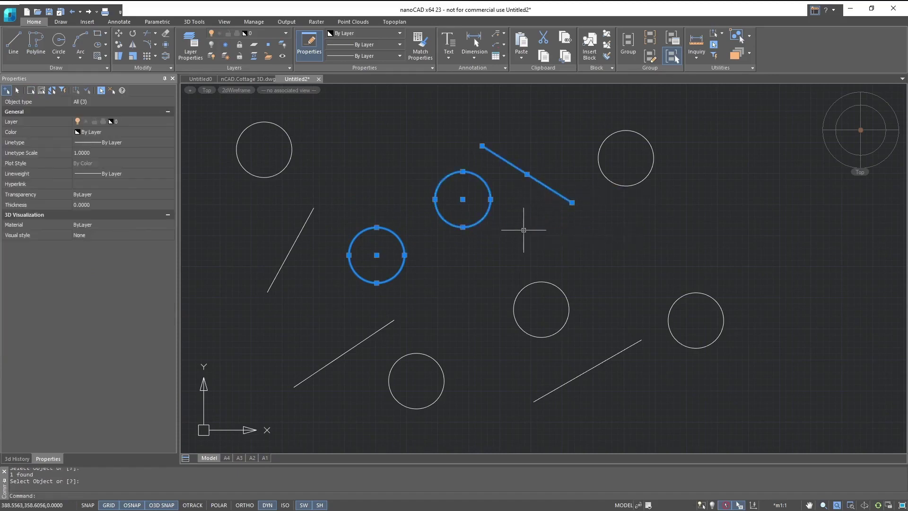
click(41, 95)
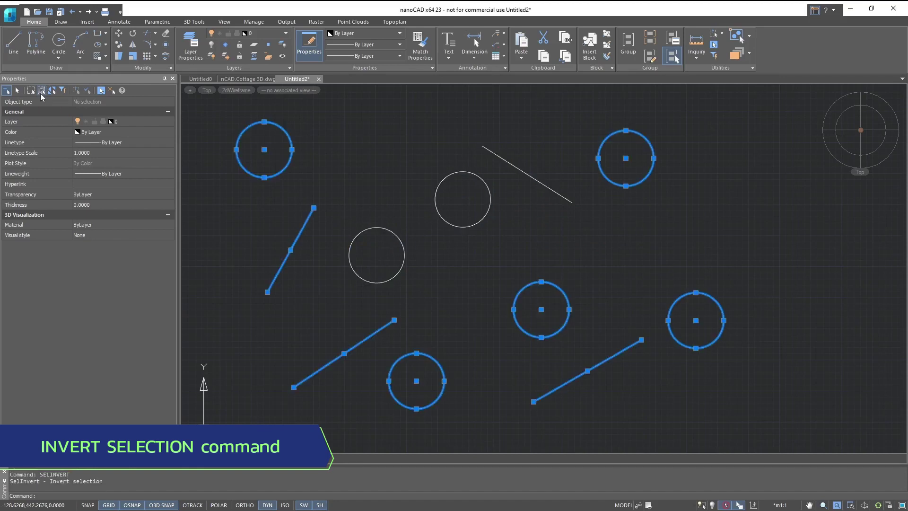
click(41, 95)
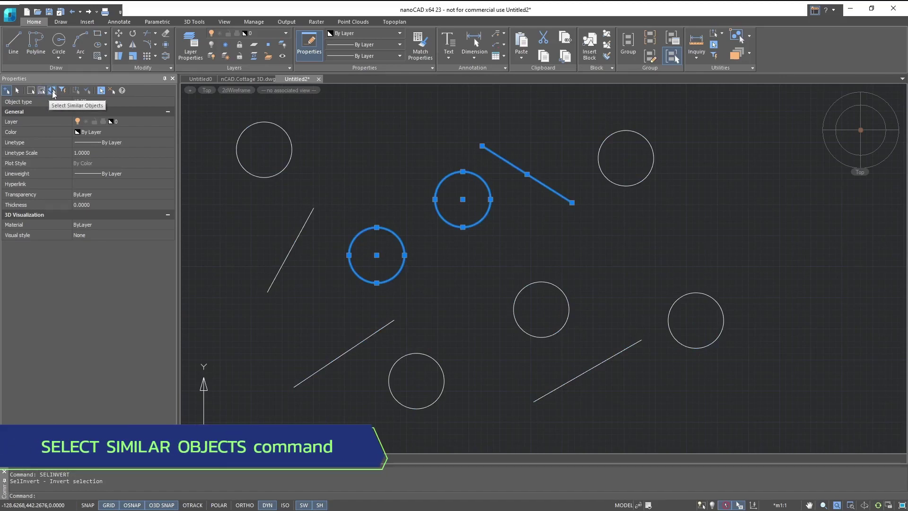
Step: Use Select Similar Objects with the left line as sample to select all four lines, then clear them
key(Escape)
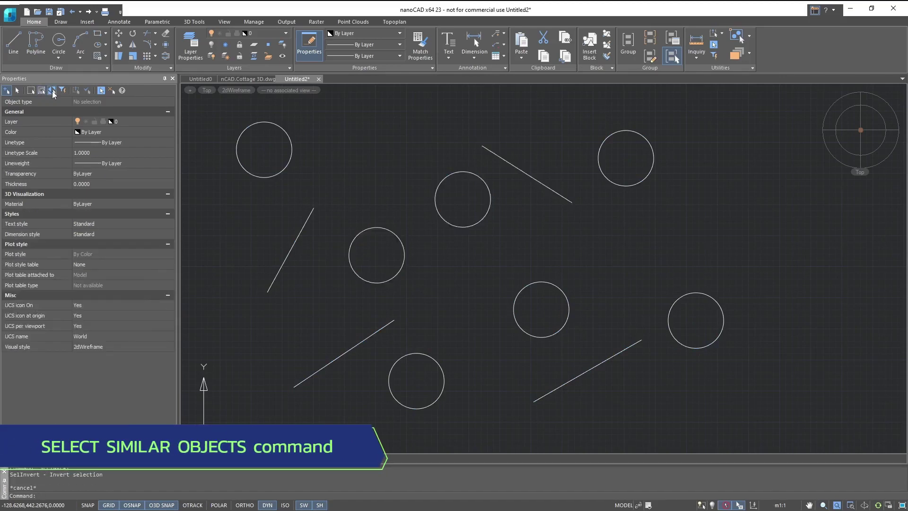
click(53, 90)
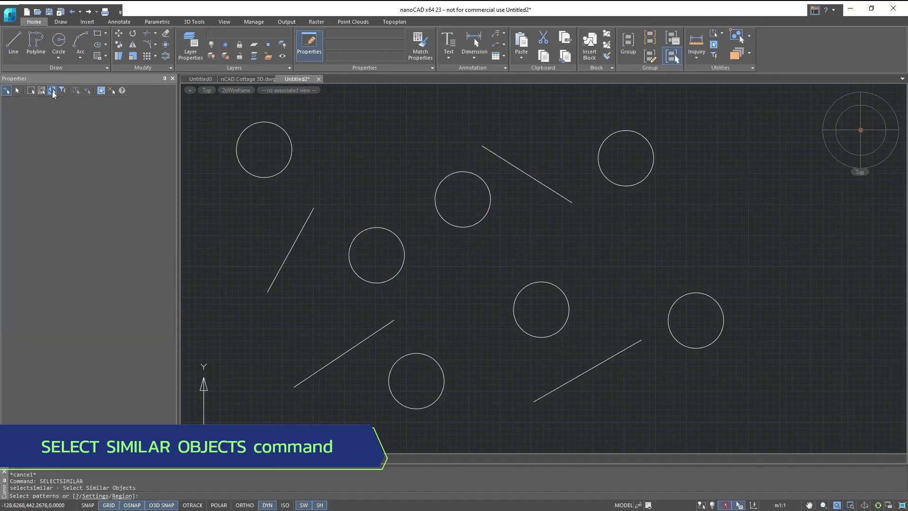
click(304, 225)
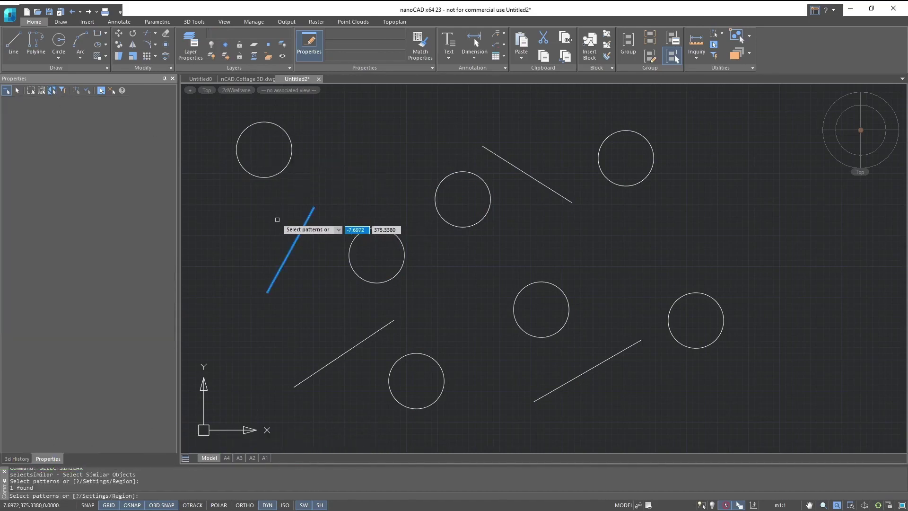
key(Return)
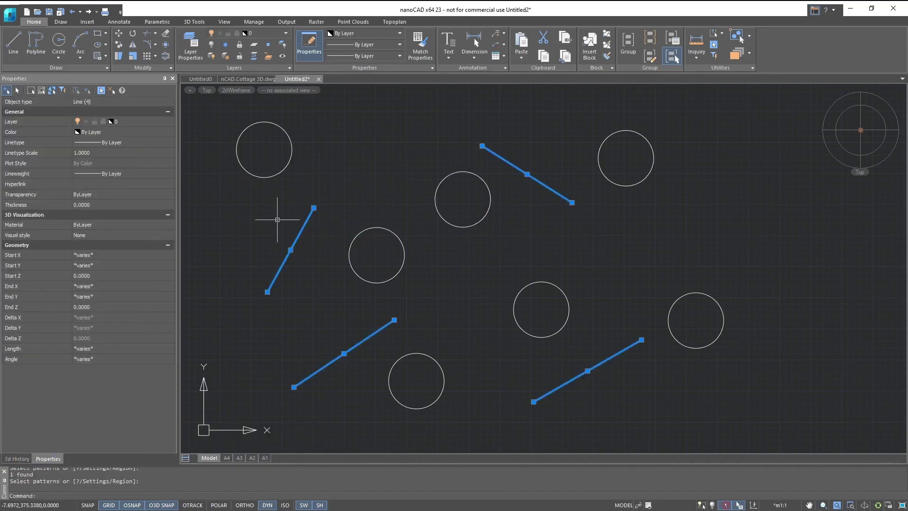
key(Escape)
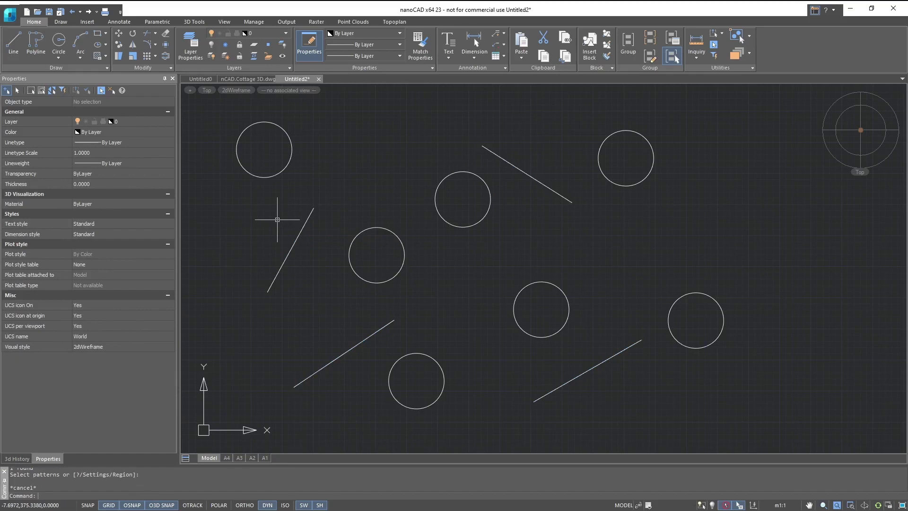
Step: Use Quick Selection with Object type Circle to select all seven circles, then clear the selection
click(66, 92)
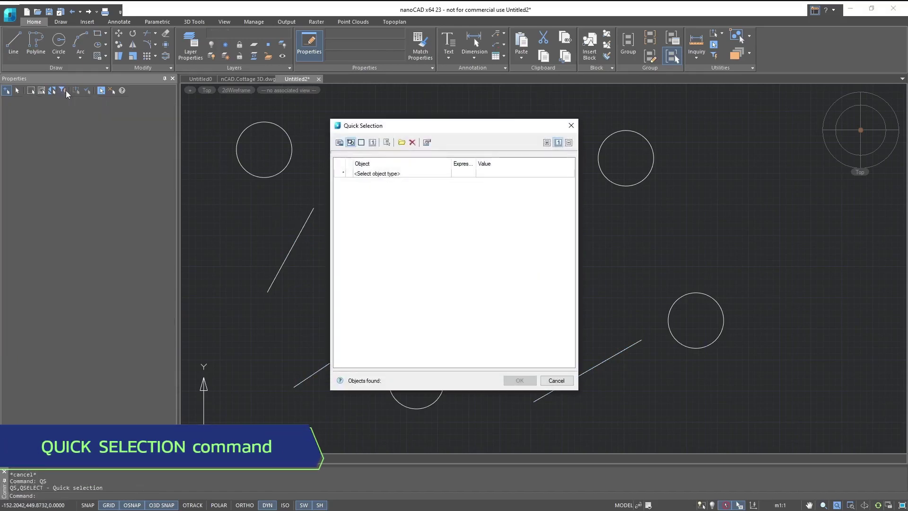
click(406, 173)
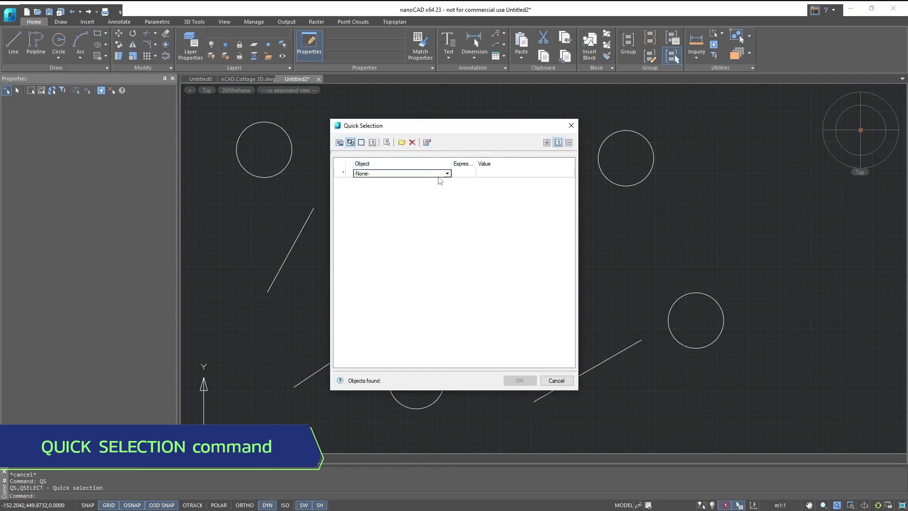
click(448, 175)
click(432, 184)
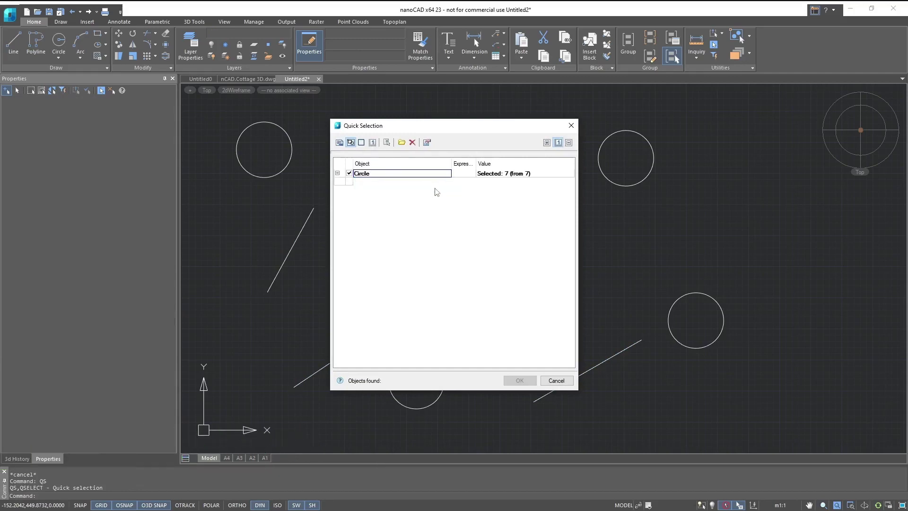
click(520, 380)
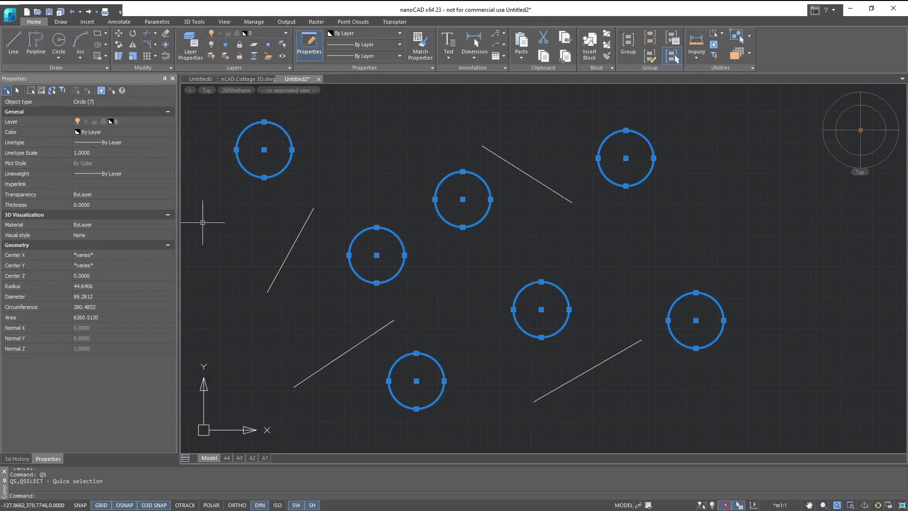
key(Escape)
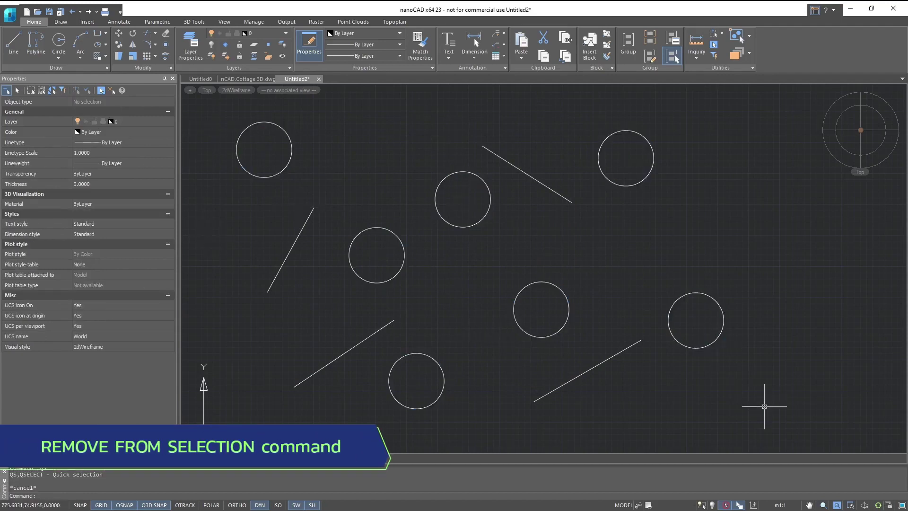
Step: Window-select all eleven objects, remove the seven circles from the selection, then undo that removal
click(793, 429)
click(201, 109)
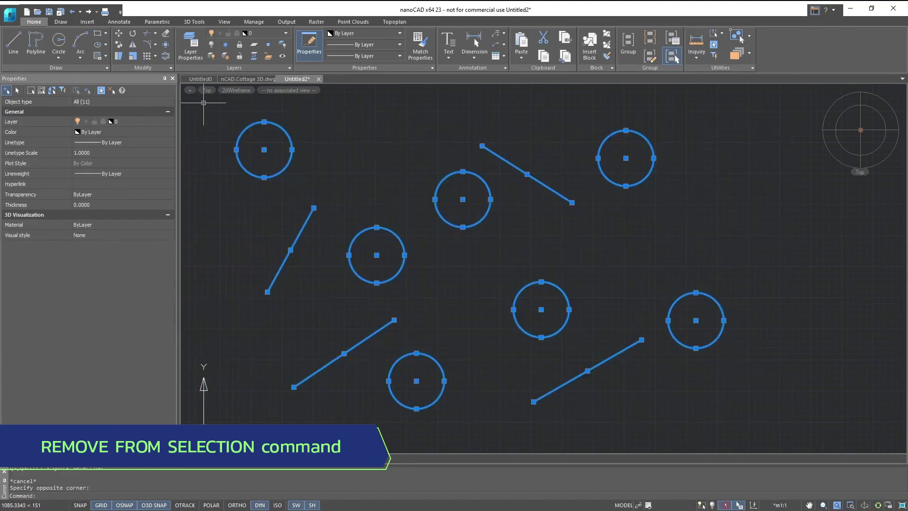
click(98, 102)
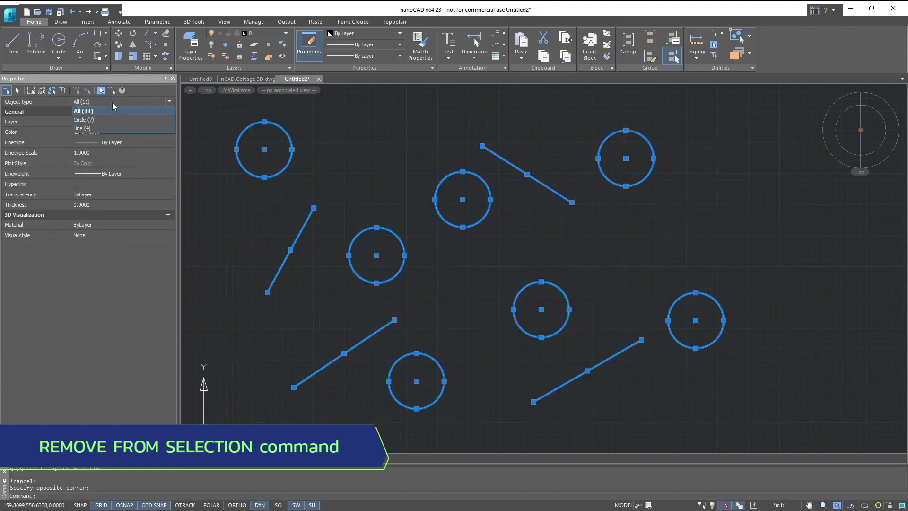
click(83, 128)
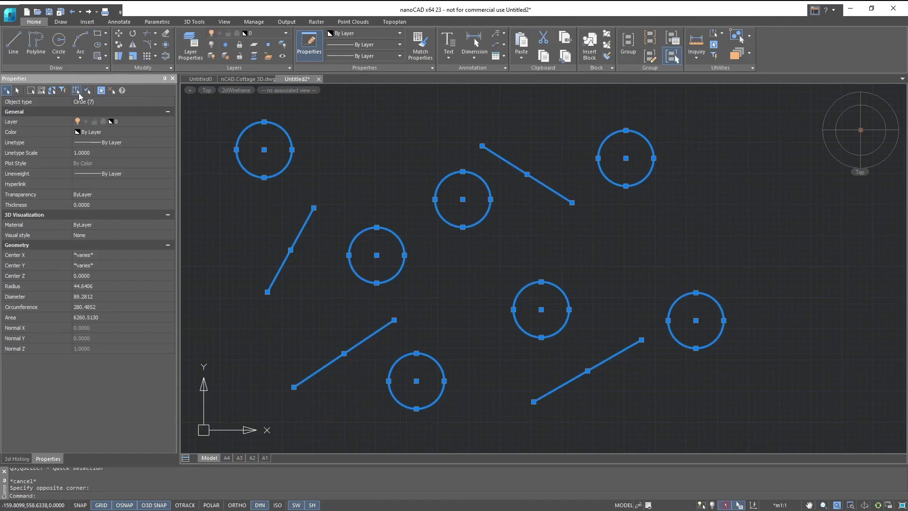
click(78, 94)
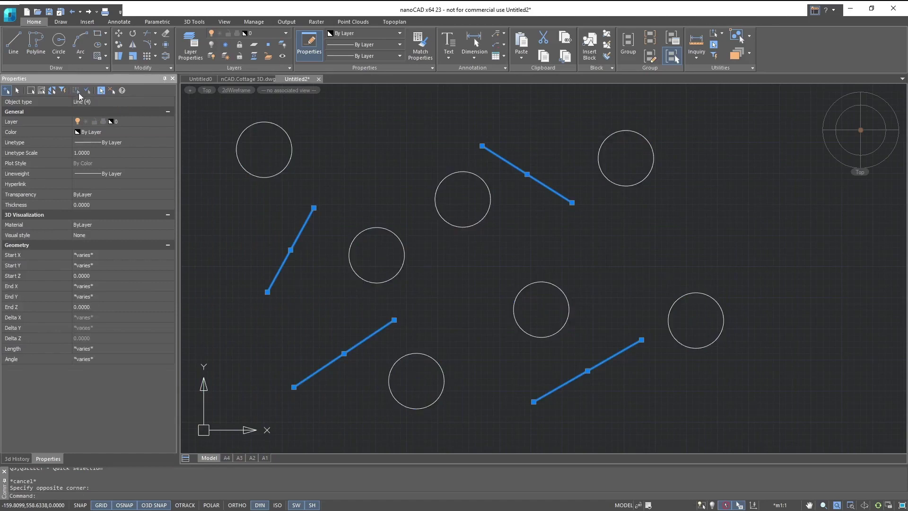
key(ctrl+z)
Step: Window-select all eleven objects again and set the Object type filter to Line (4)
click(827, 420)
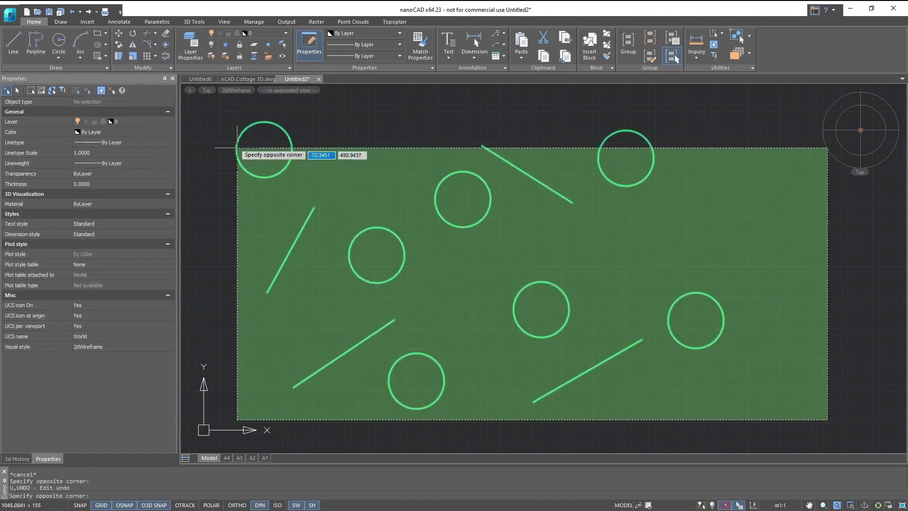
click(229, 120)
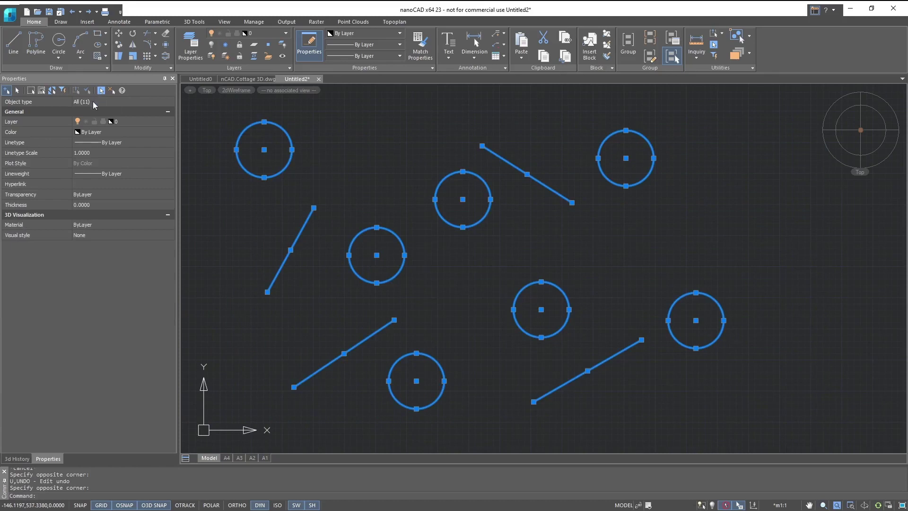
click(94, 102)
click(83, 128)
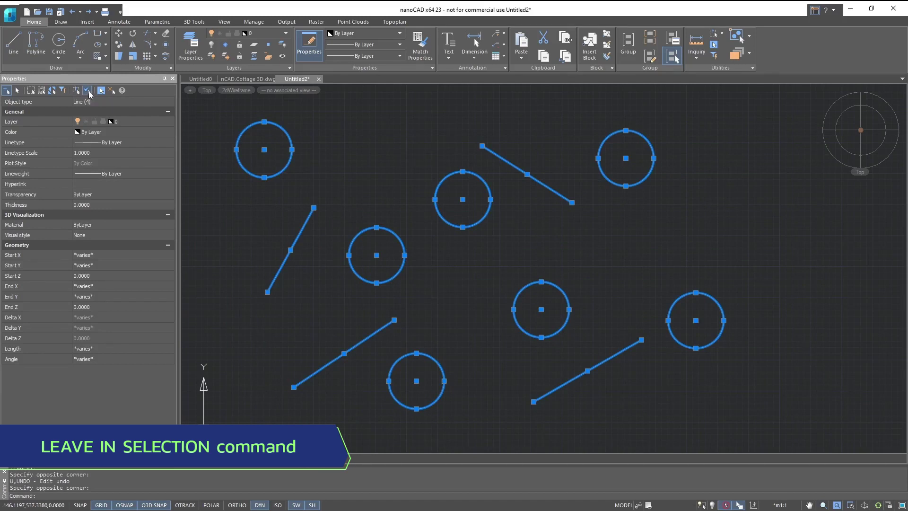
Step: Apply Leave in selection so only the four lines stay selected
click(88, 92)
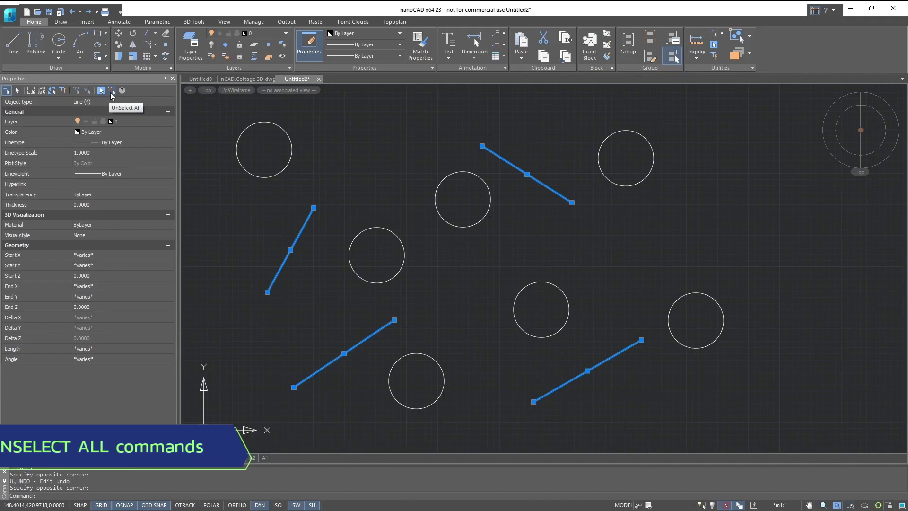
Step: Select all eleven objects with Select All, then clear them with UnSelect All
click(102, 92)
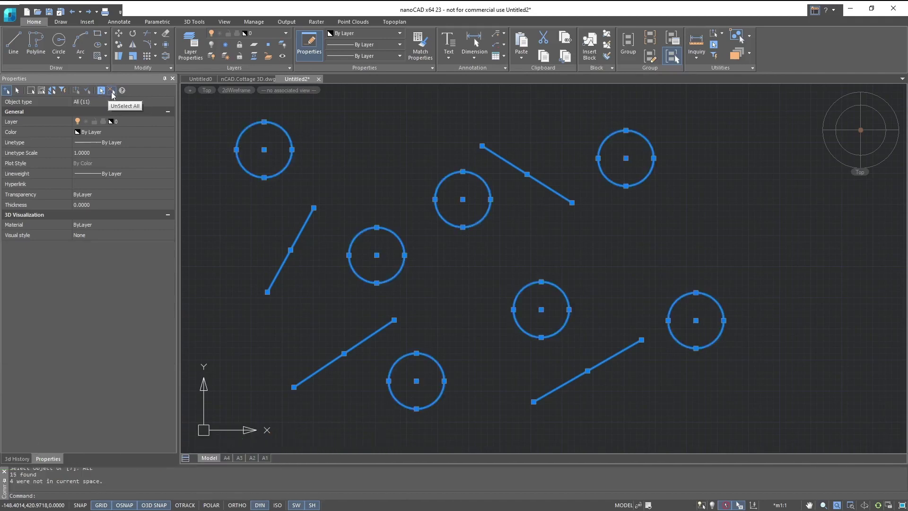
click(112, 91)
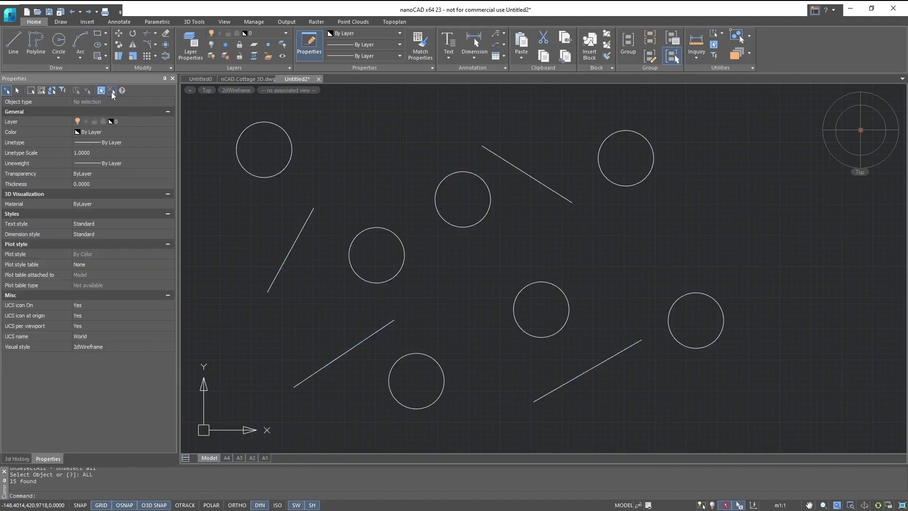